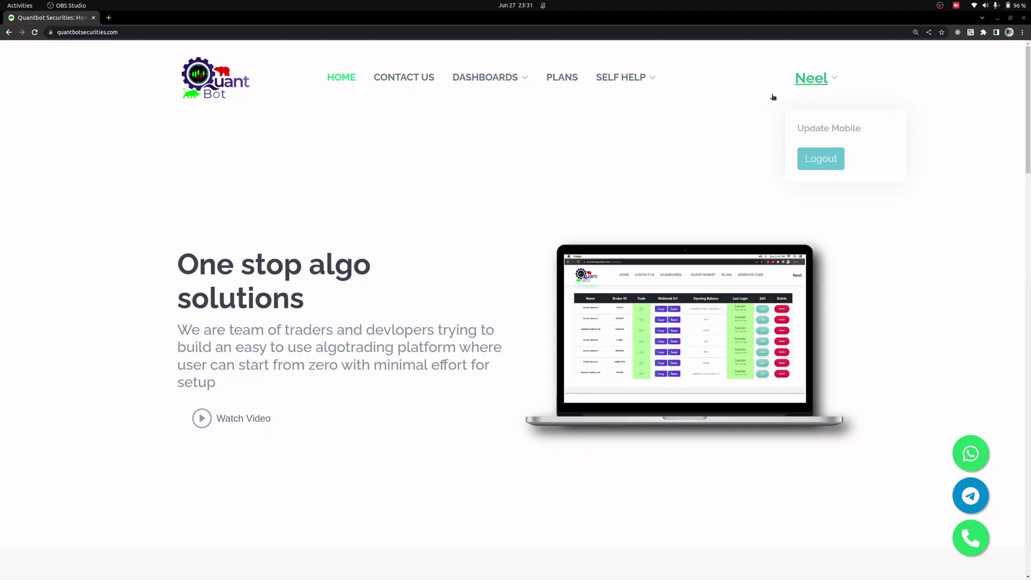
- Open Account Configuration from DASHBOARDS and pick Zerodha under Add New Broker Account
{"action": "mouse_move", "coordinate": [488, 78]}
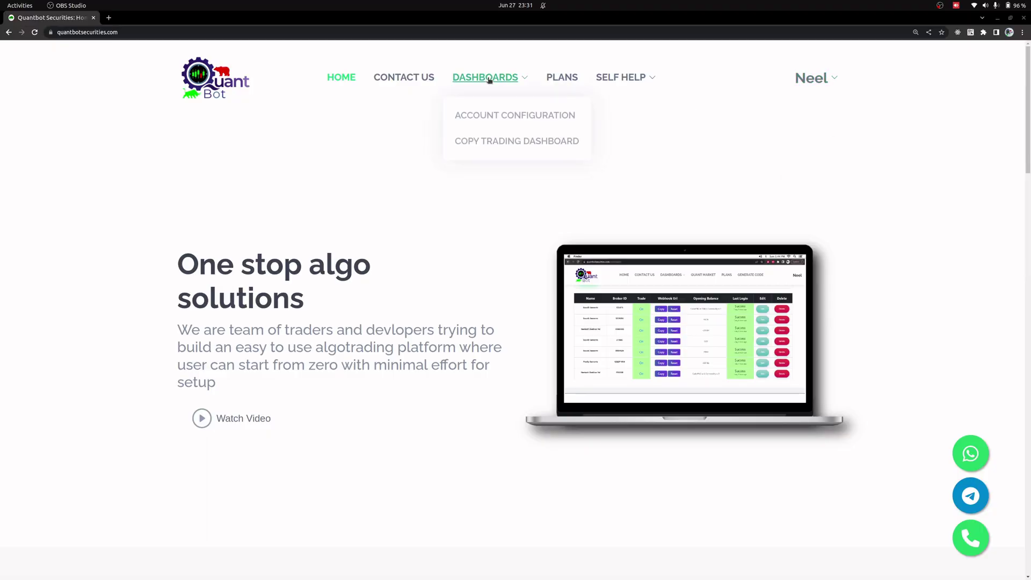
{"action": "left_click", "coordinate": [492, 109]}
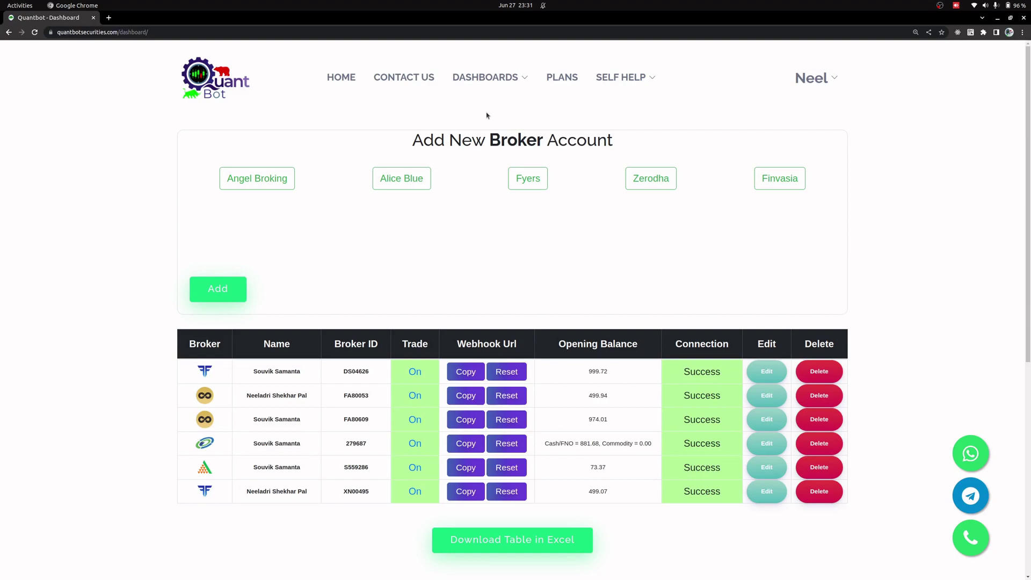
{"action": "left_click", "coordinate": [653, 183]}
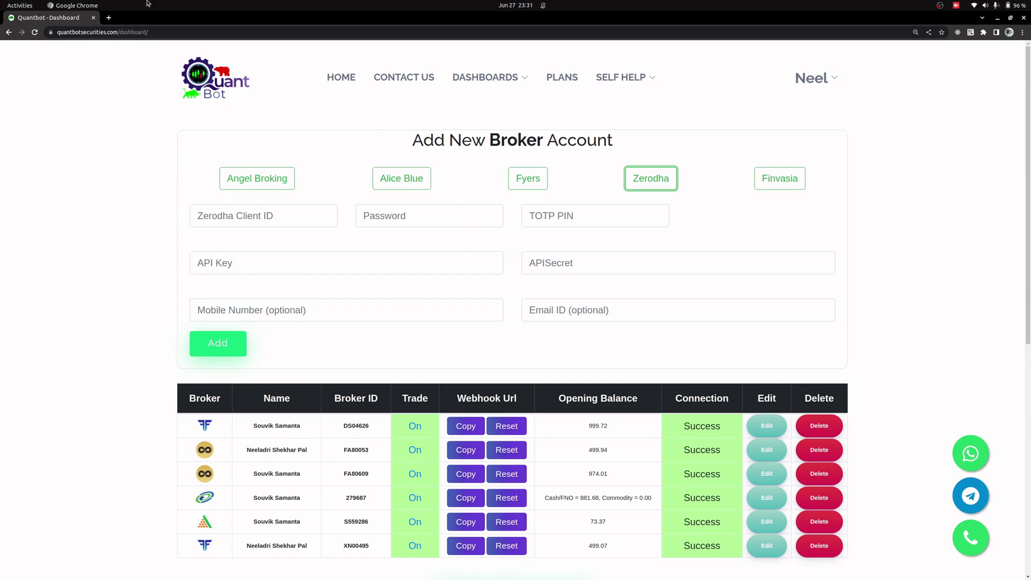
- Go to the Kite login page in a new browser tab
{"action": "left_click", "coordinate": [109, 18]}
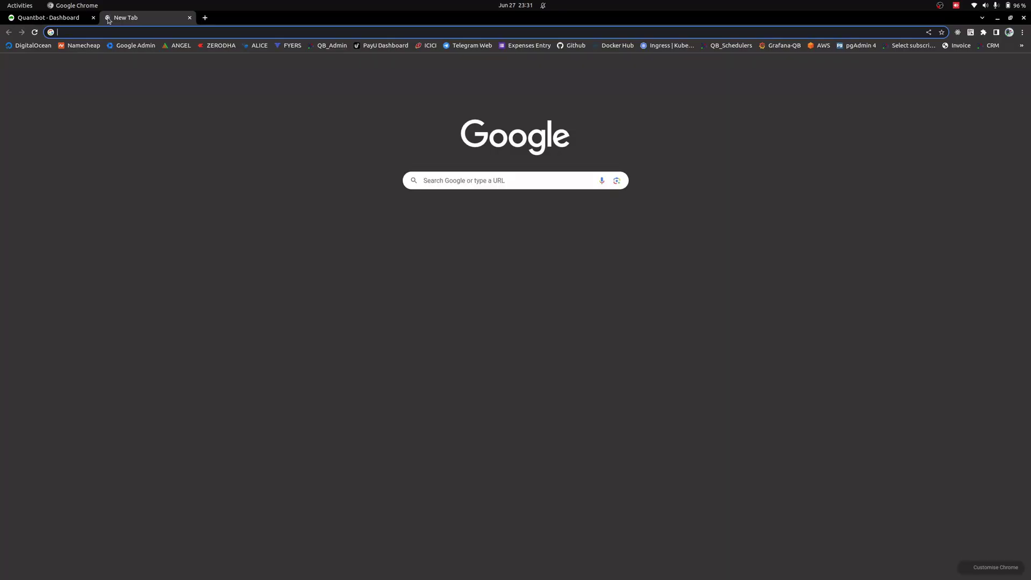
{"action": "type", "text": "kite"}
{"action": "key", "text": "Return"}
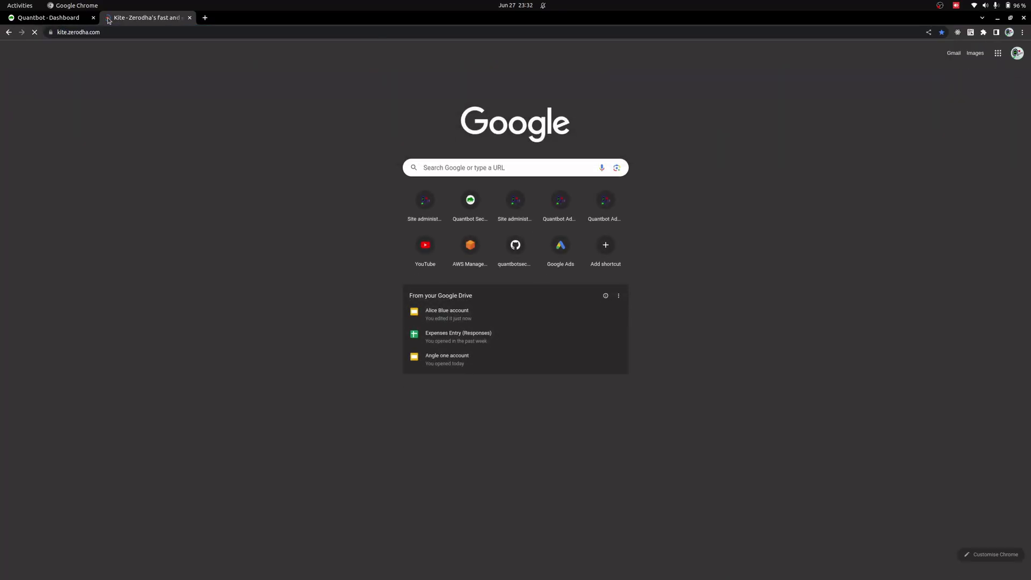
- Log into Kite with the account password and the external TOTP code
{"action": "left_click", "coordinate": [468, 168]}
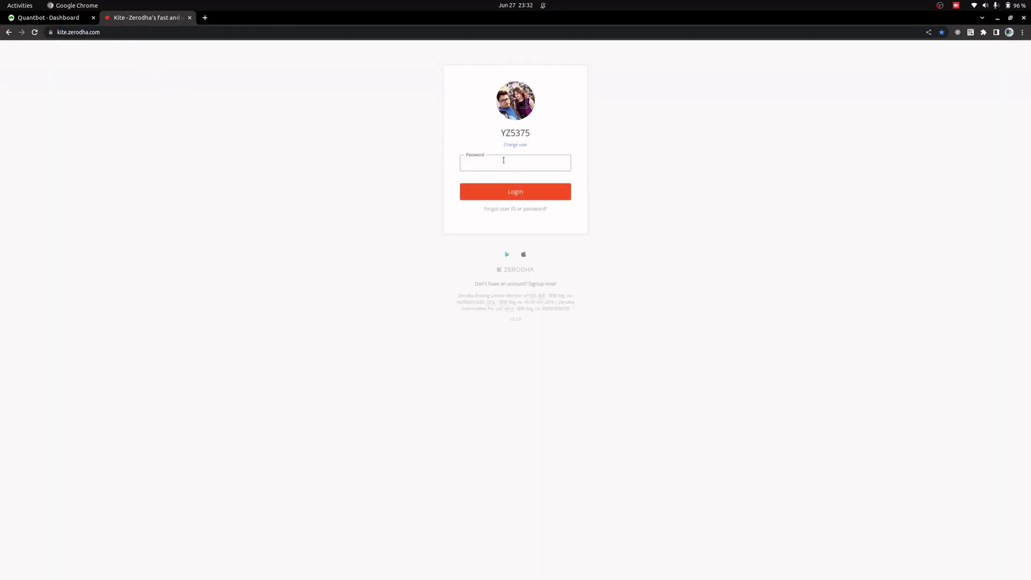
{"action": "key", "text": "Return"}
{"action": "key", "text": "Return"}
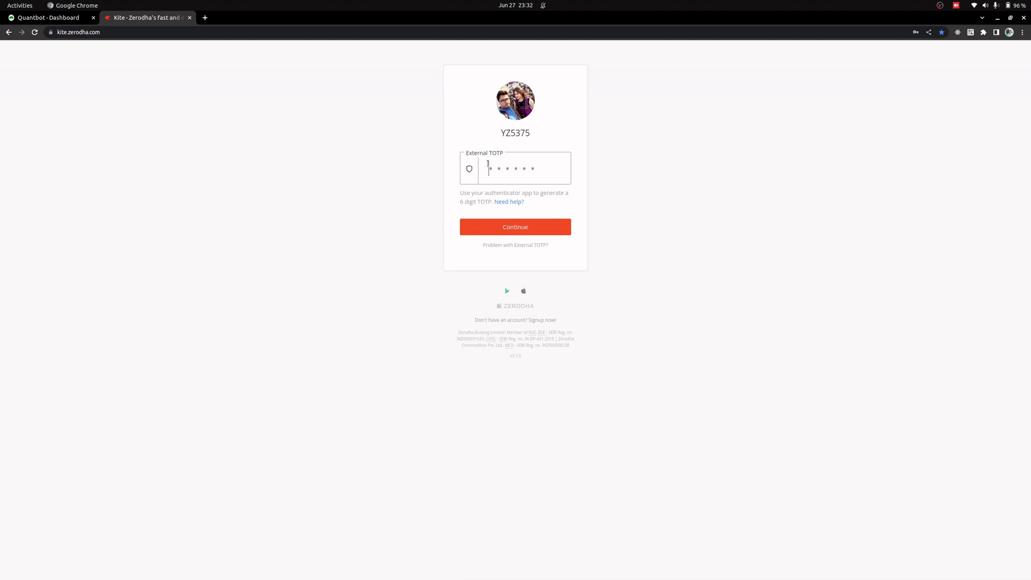
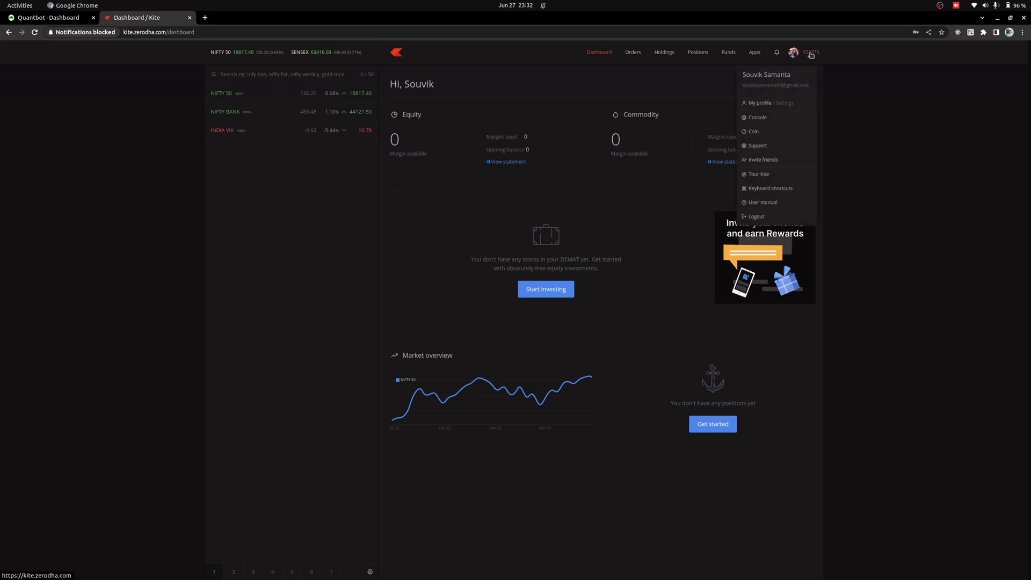
- In Kite's Password & Security settings, request disabling external TOTP, confirming with the account password
{"action": "left_click", "coordinate": [760, 104]}
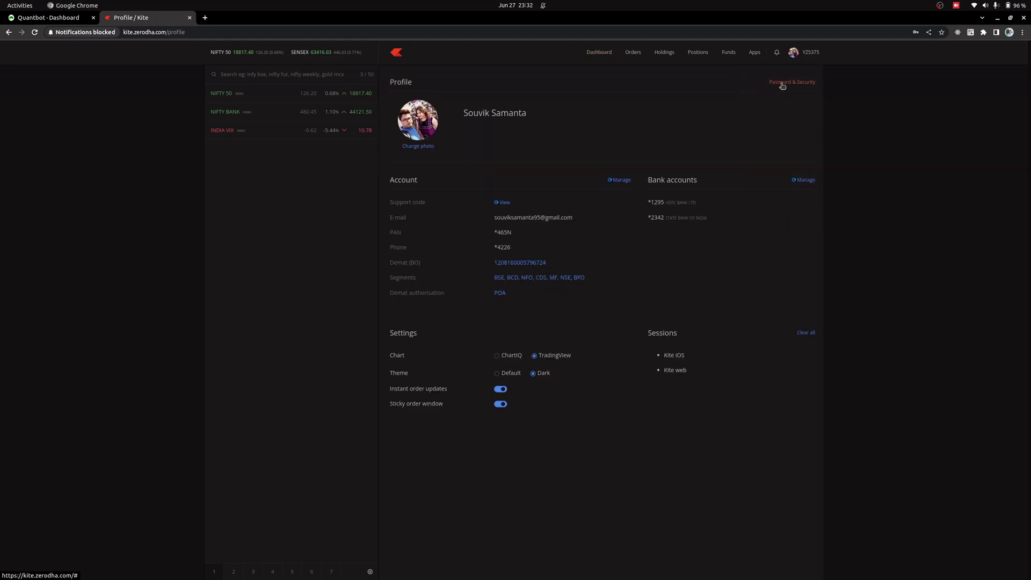
{"action": "left_click", "coordinate": [782, 84]}
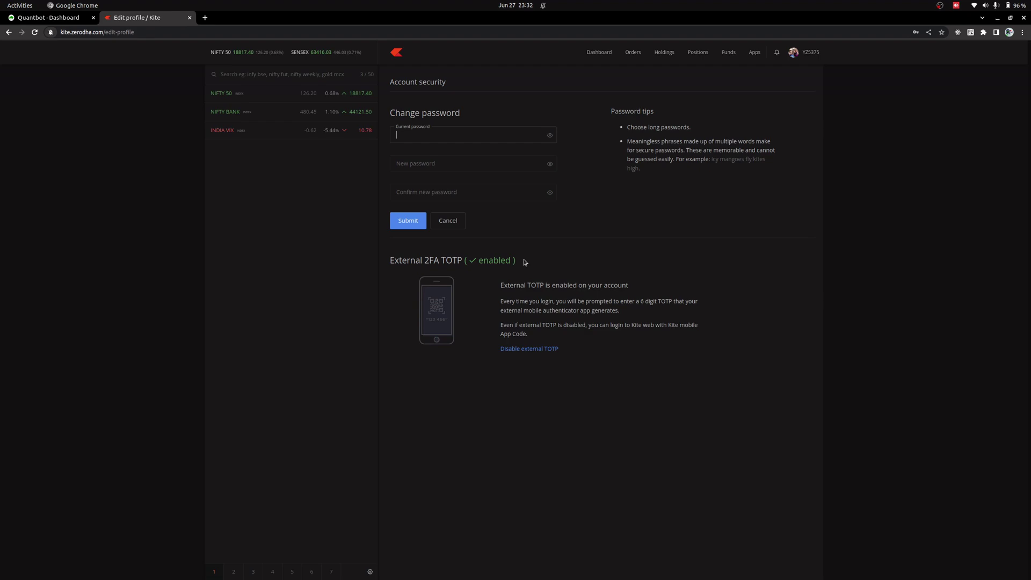
{"action": "left_click", "coordinate": [529, 352]}
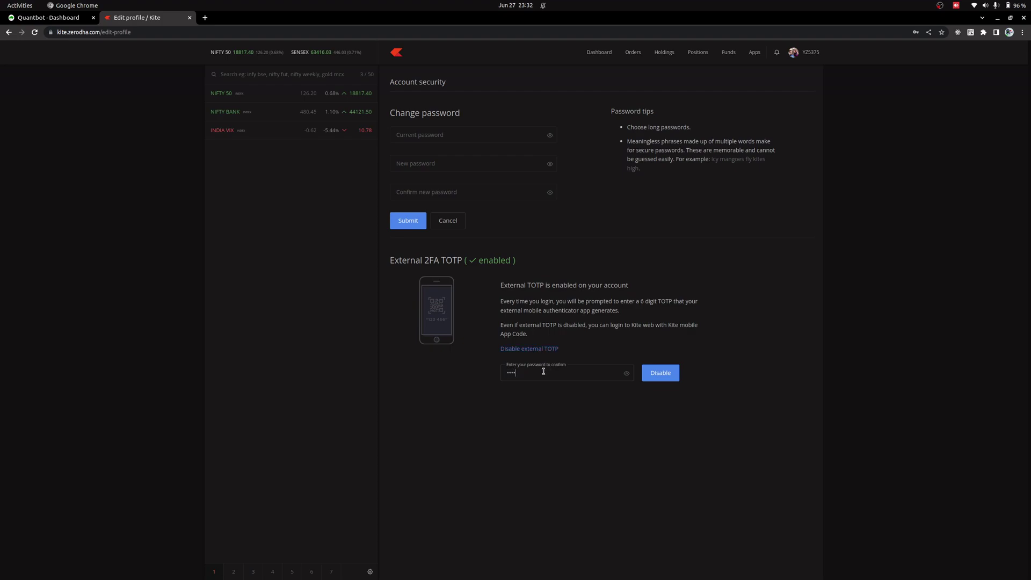
{"action": "type", "text": "••••••••"}
{"action": "left_click", "coordinate": [658, 373]}
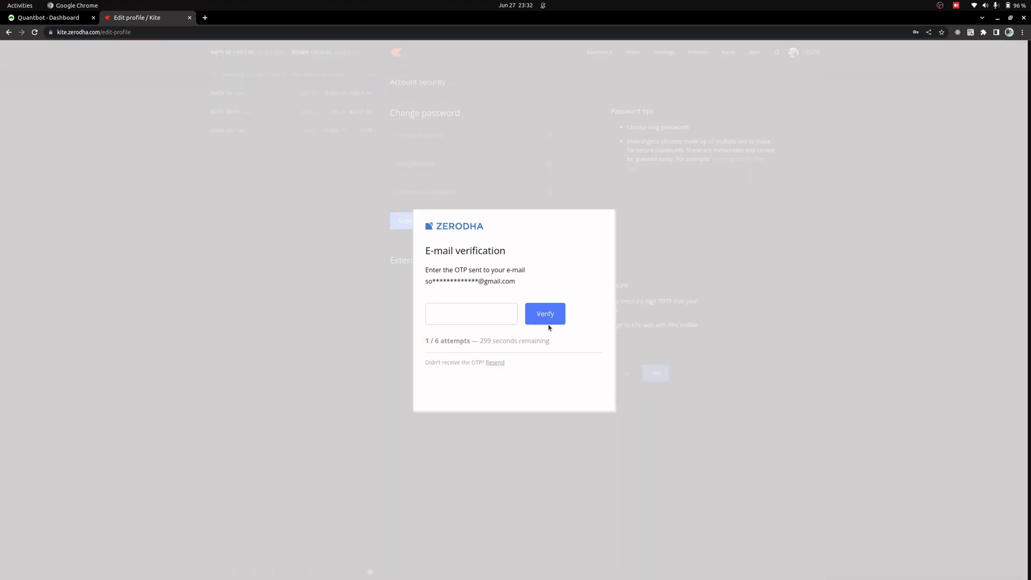
- Verify the e-mail OTP and acknowledge that external TOTP is disabled
{"action": "left_click", "coordinate": [494, 312]}
{"action": "left_click", "coordinate": [538, 311]}
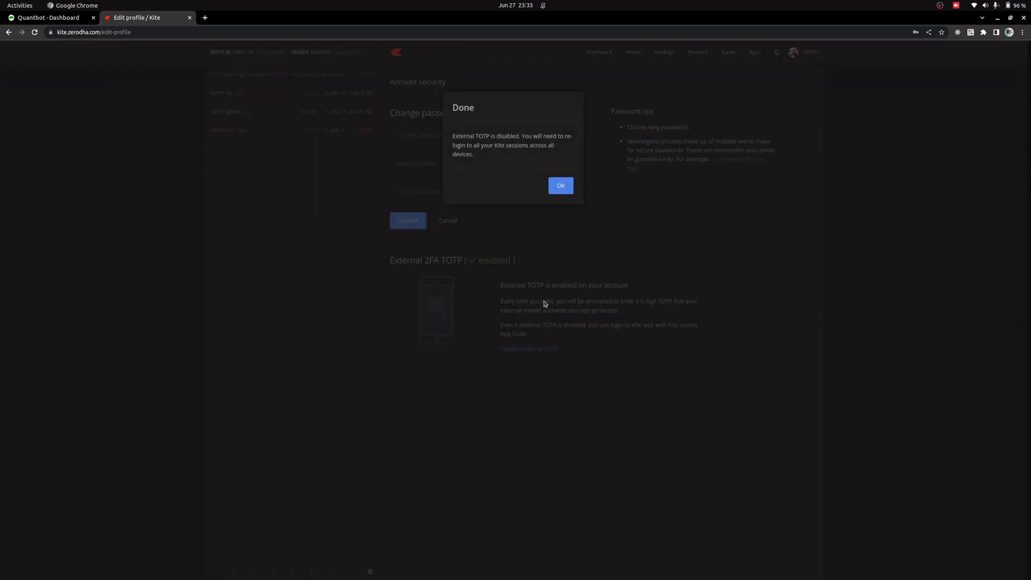
{"action": "left_click", "coordinate": [555, 188]}
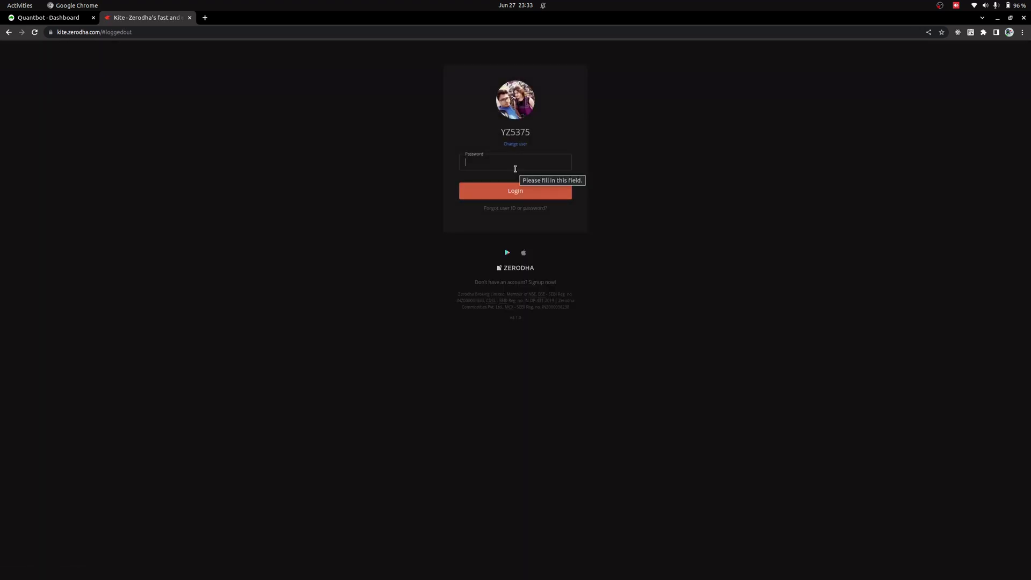
- Sign back into Kite with the password and the mobile app code, enlarging the login page
{"action": "type", "text": "a"}
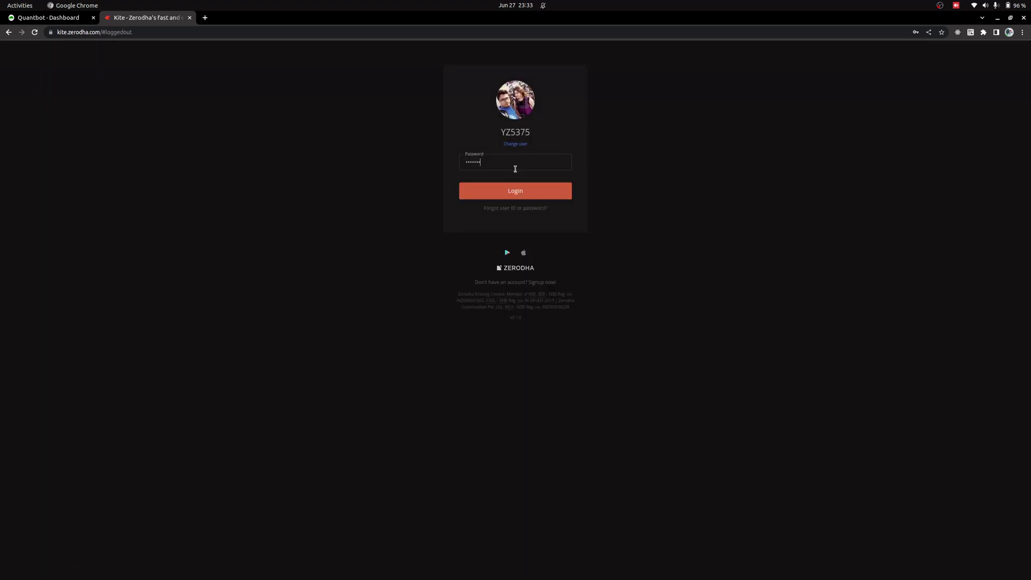
{"action": "key", "text": "Return"}
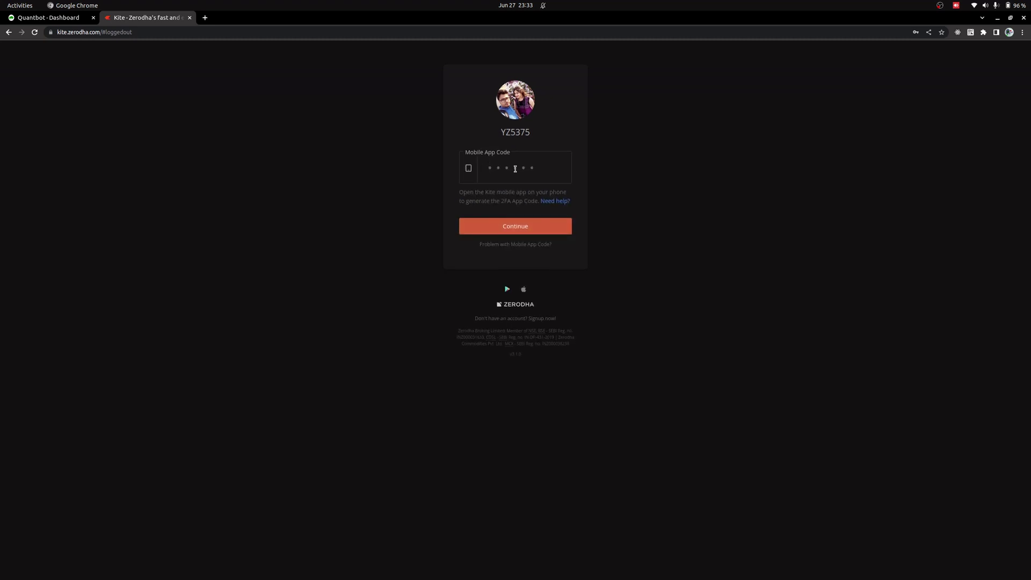
{"action": "key", "text": "ctrl+plus"}
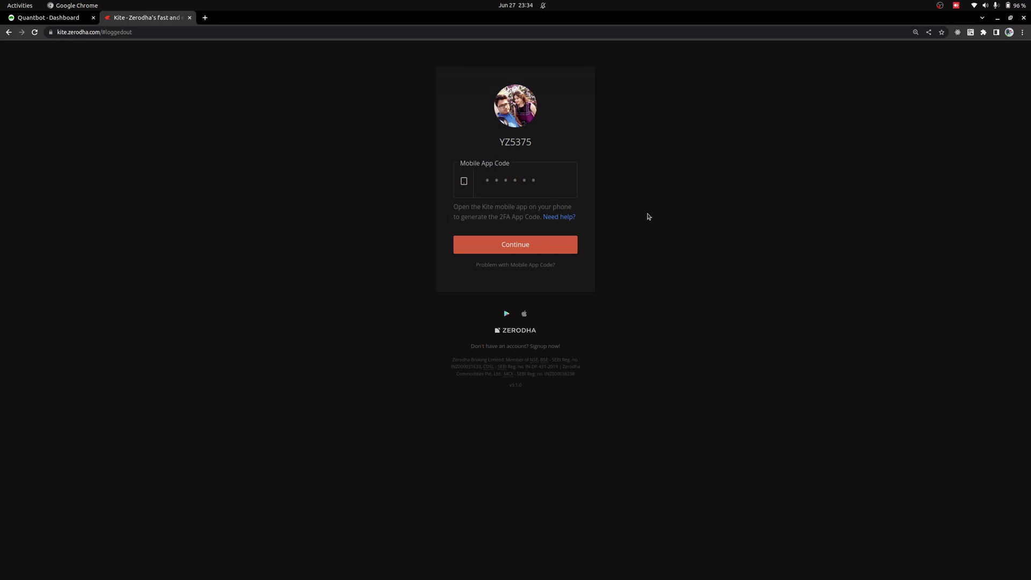
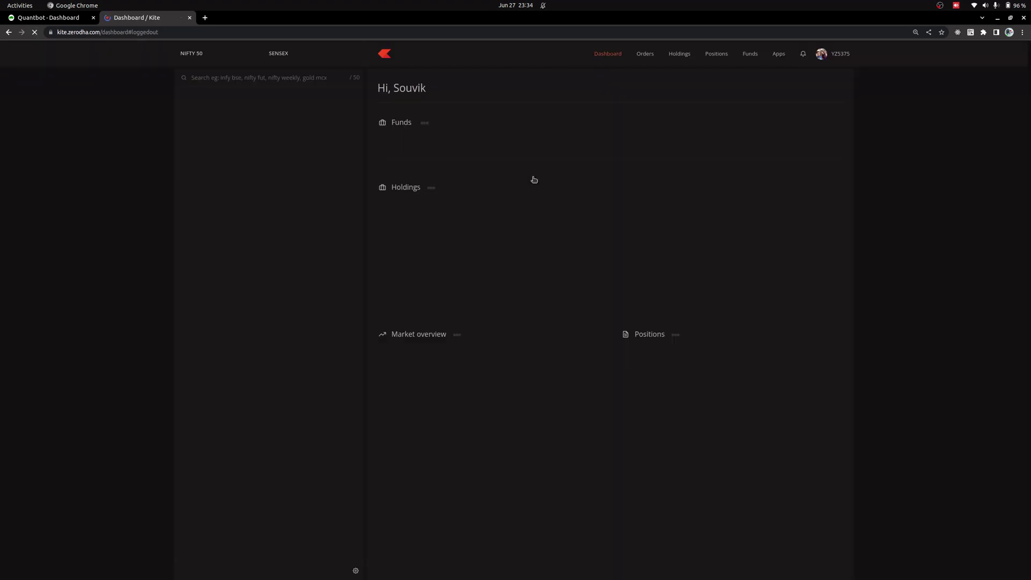
- Open Password & Security from the Kite profile and start enabling external TOTP
{"action": "left_click", "coordinate": [840, 54]}
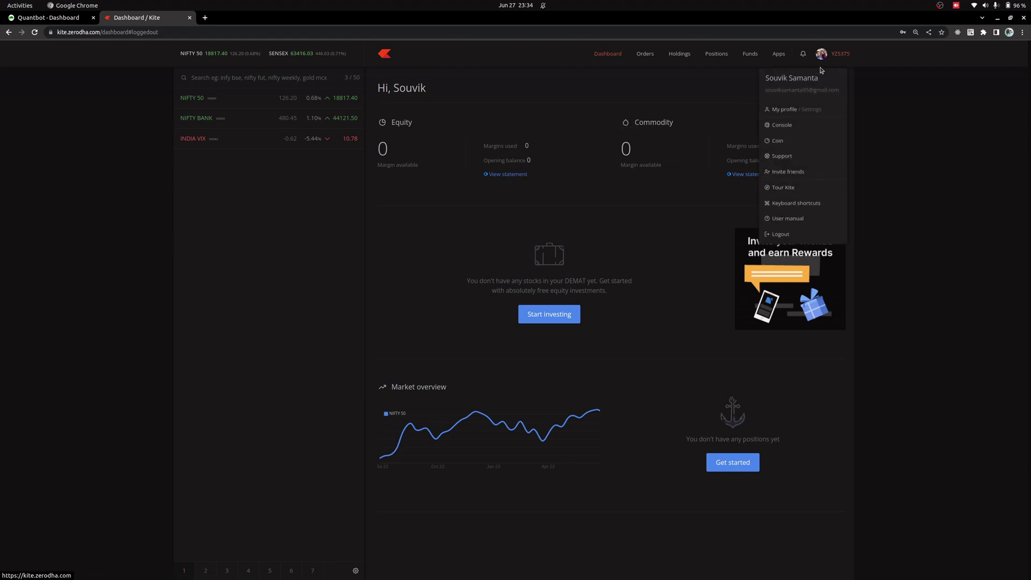
{"action": "left_click", "coordinate": [788, 110]}
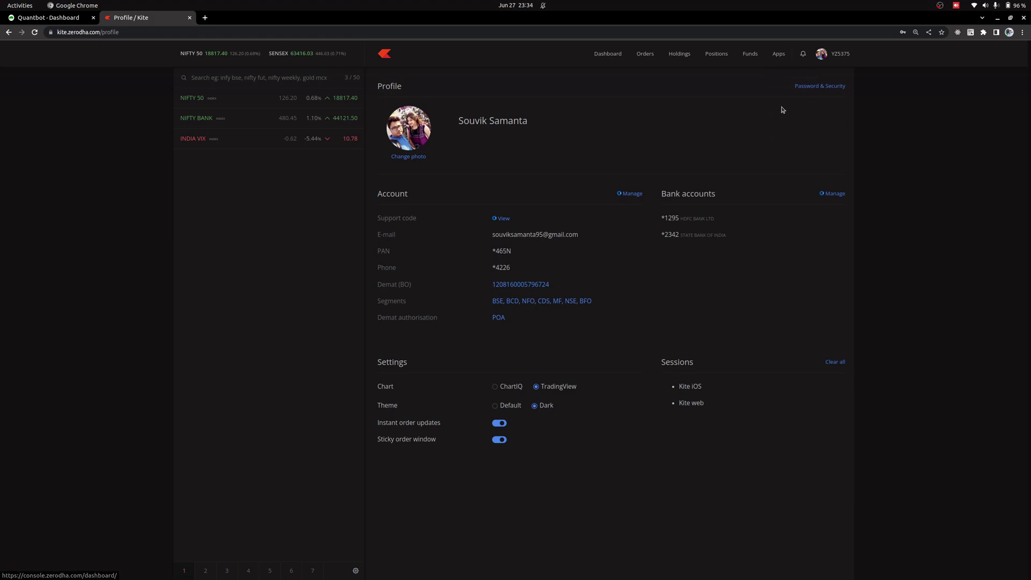
{"action": "left_click", "coordinate": [817, 89]}
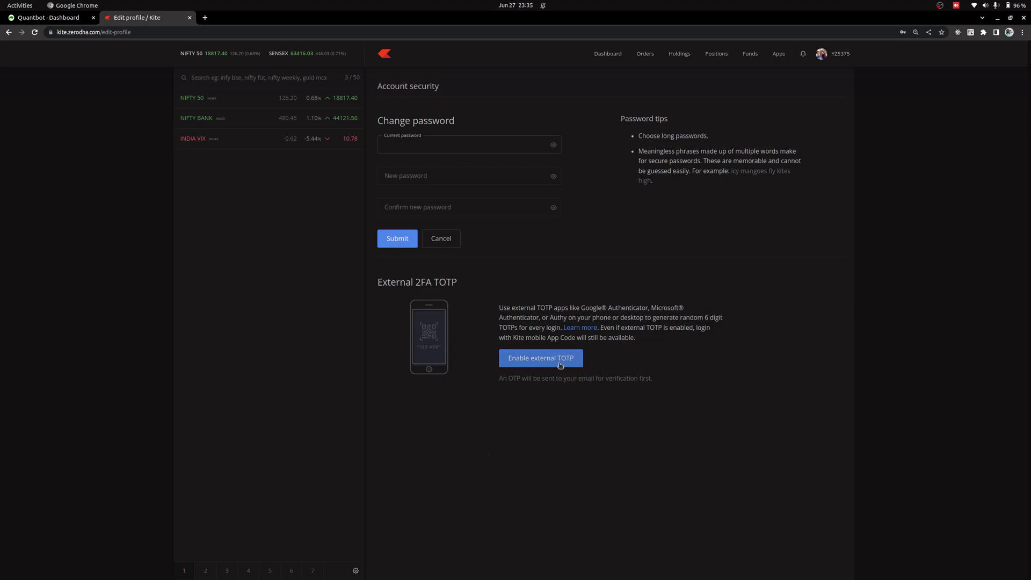
{"action": "left_click", "coordinate": [530, 363]}
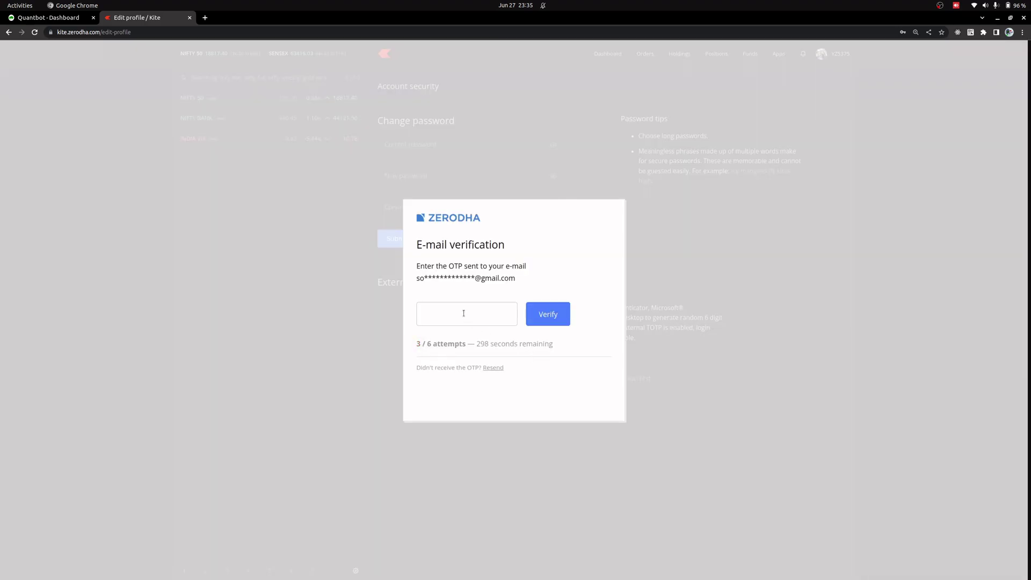
- Verify the e-mail OTP, copy the TOTP secret key, and return to Quantbot
{"action": "left_click", "coordinate": [464, 313]}
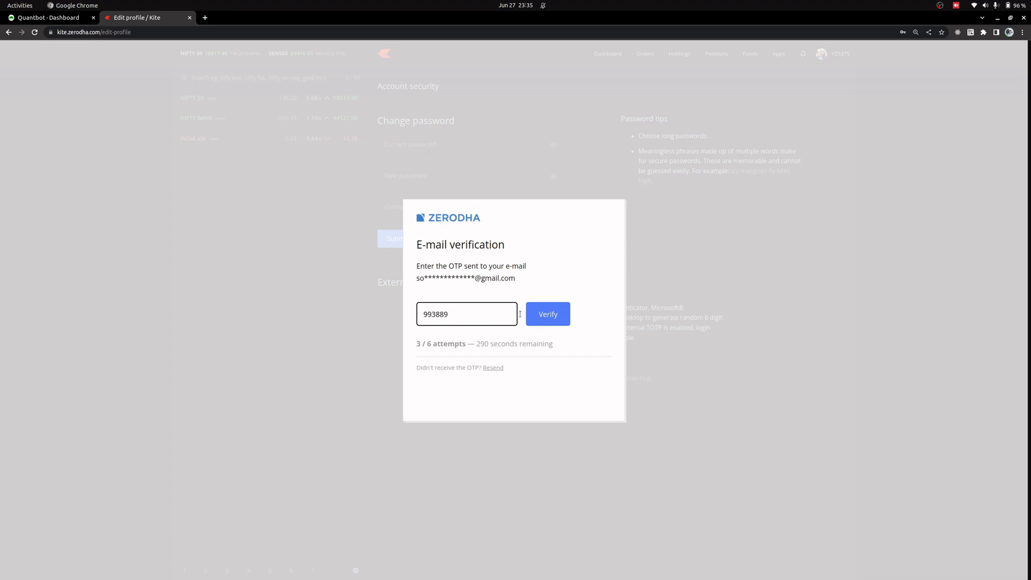
{"action": "left_click", "coordinate": [551, 310]}
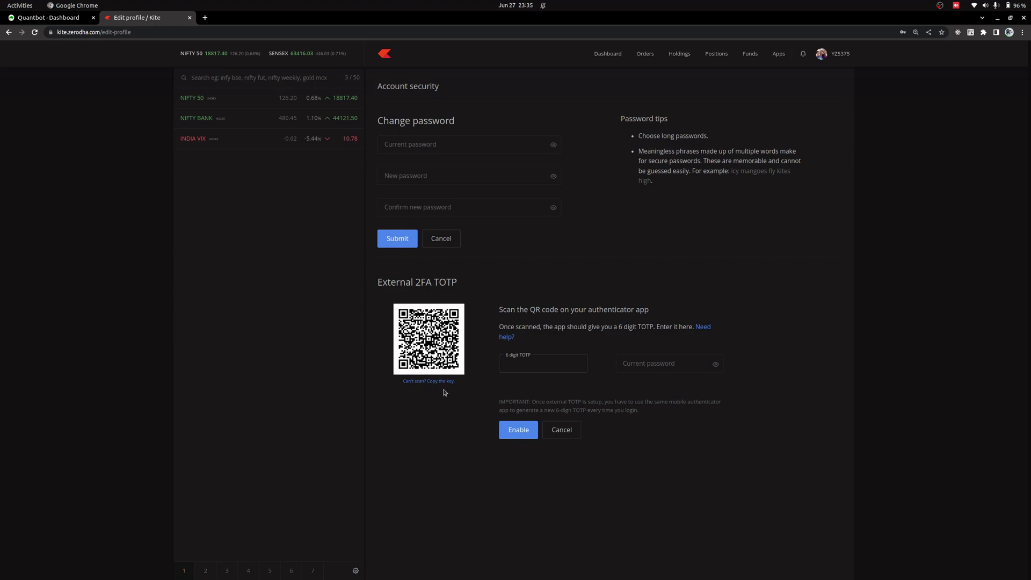
{"action": "left_click", "coordinate": [413, 382]}
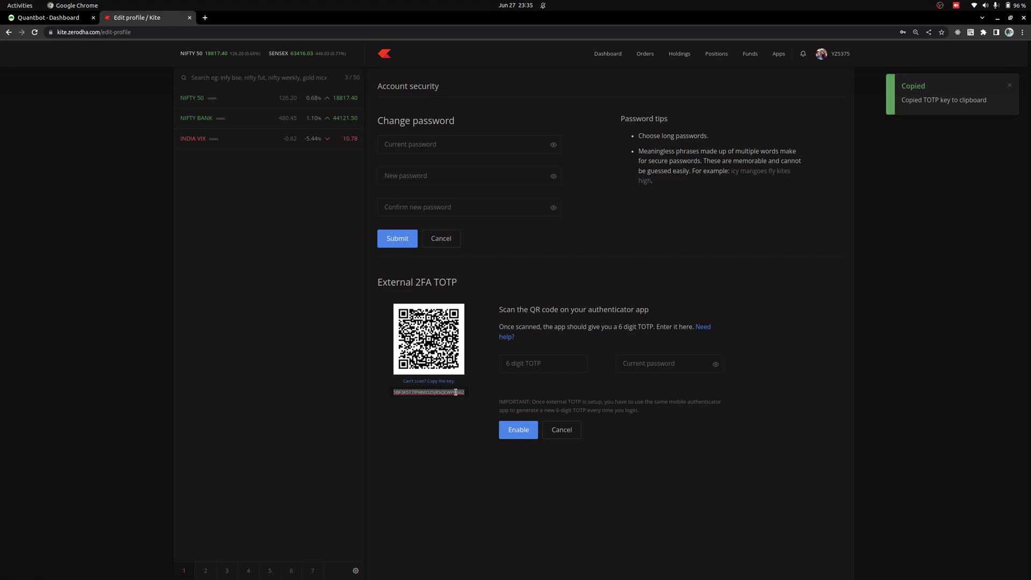
{"action": "left_click", "coordinate": [49, 19]}
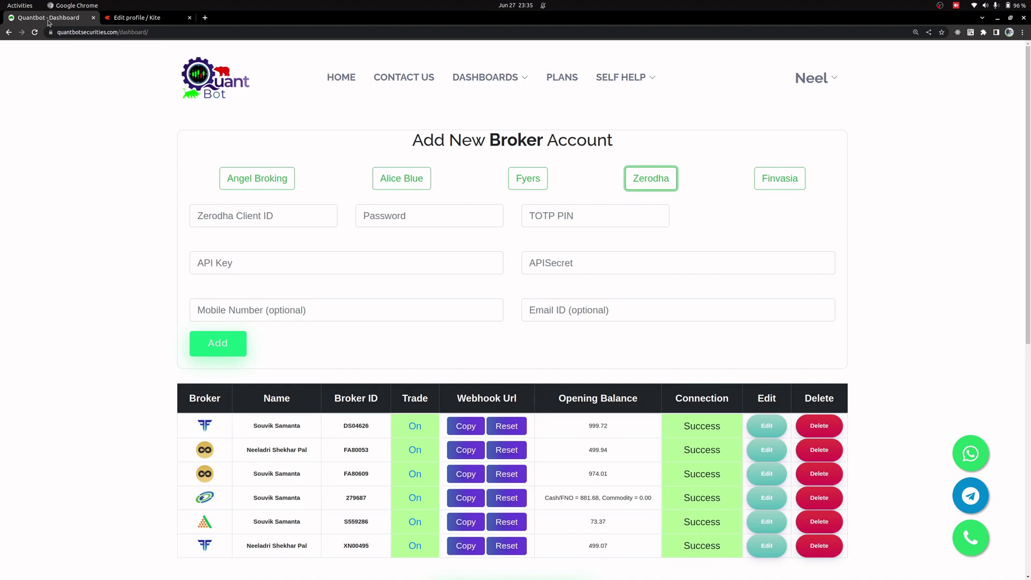
- Paste the TOTP secret key into the TOTP PIN field and enter the Zerodha client ID and password
{"action": "left_click", "coordinate": [555, 216]}
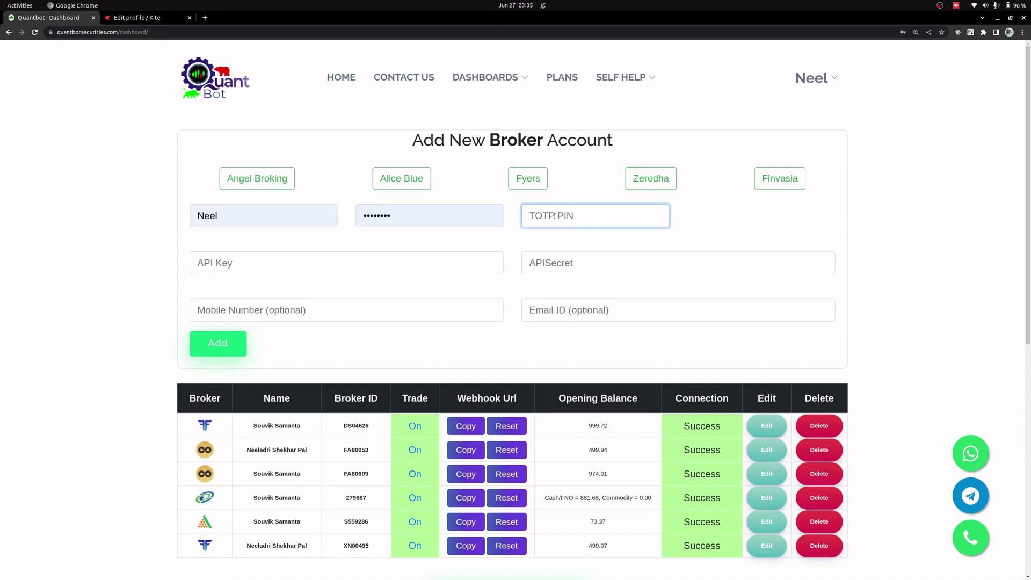
{"action": "key", "text": "ctrl+v"}
{"action": "left_click", "coordinate": [239, 215]}
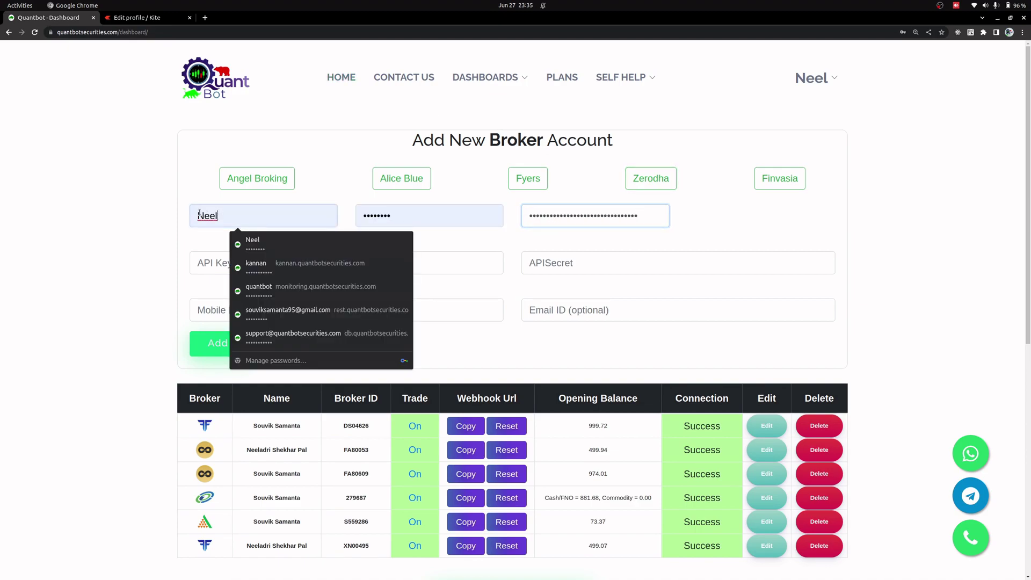
{"action": "left_click_drag", "start_coordinate": [239, 216], "coordinate": [185, 216]}
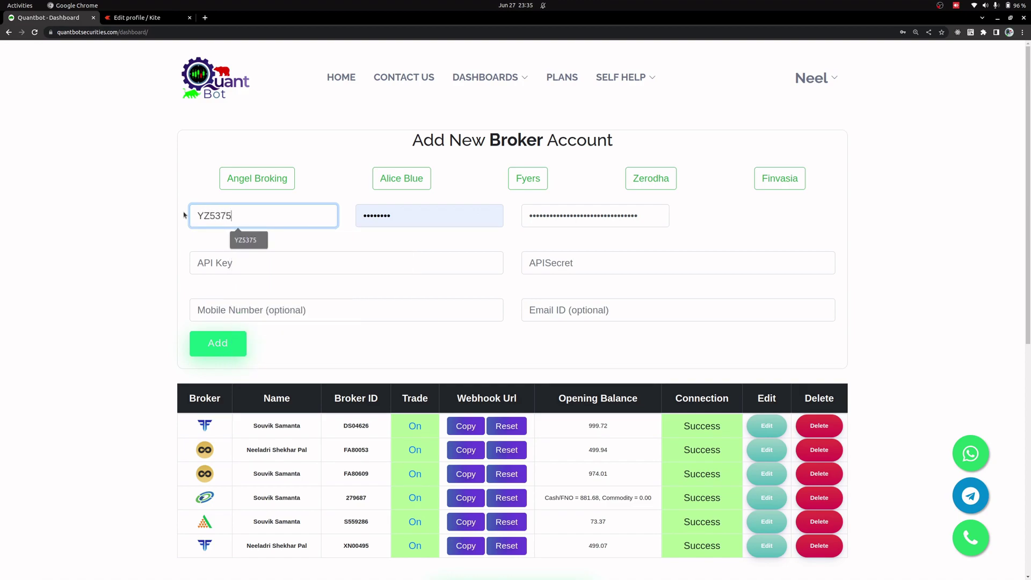
{"action": "key", "text": "Tab"}
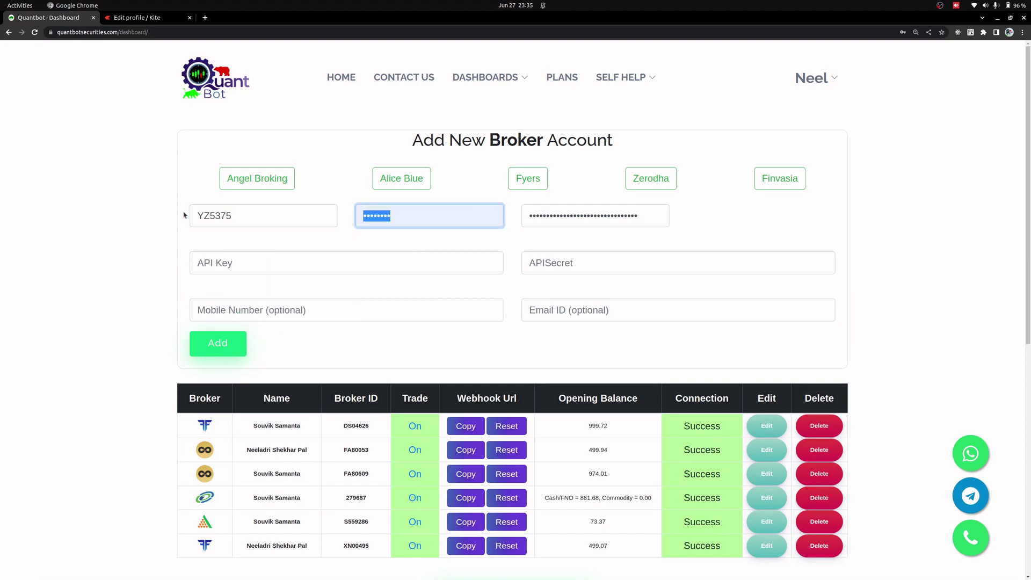
{"action": "type", "text": "*********"}
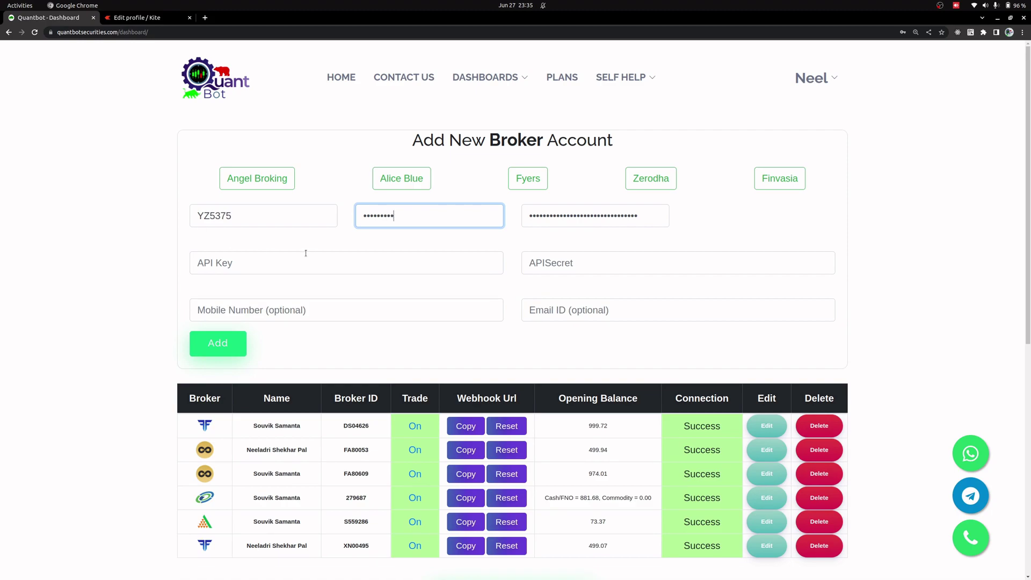
- Enable external TOTP on Kite by entering the account password and the 6-digit TOTP code
{"action": "left_click", "coordinate": [127, 17]}
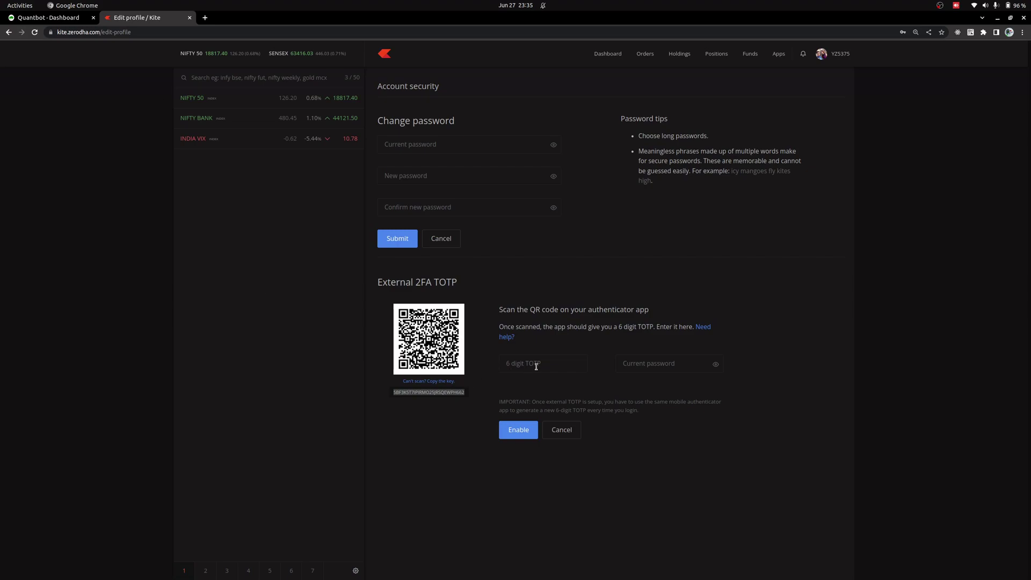
{"action": "left_click", "coordinate": [636, 365]}
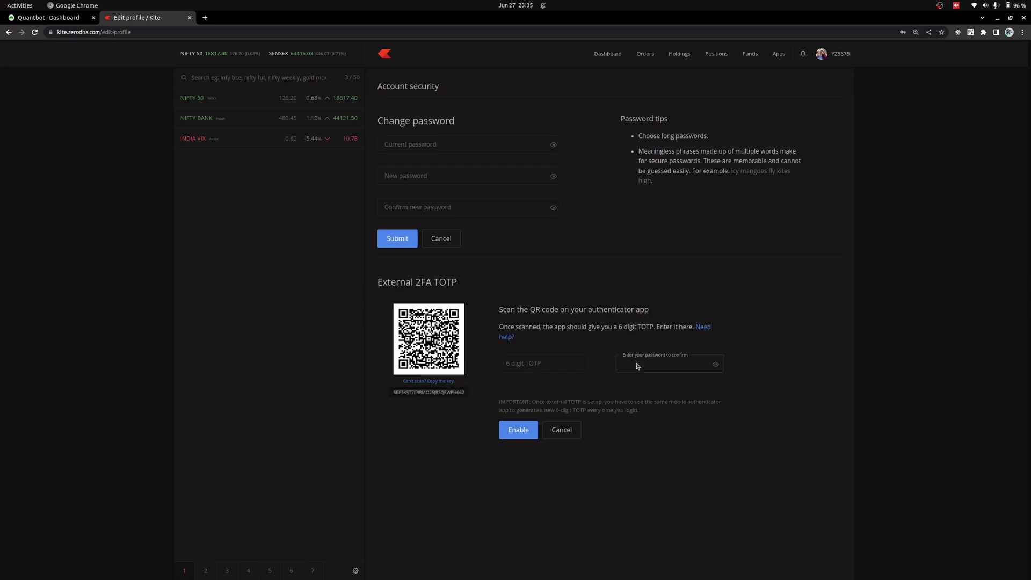
{"action": "type", "text": "•••"}
{"action": "left_click", "coordinate": [531, 360]}
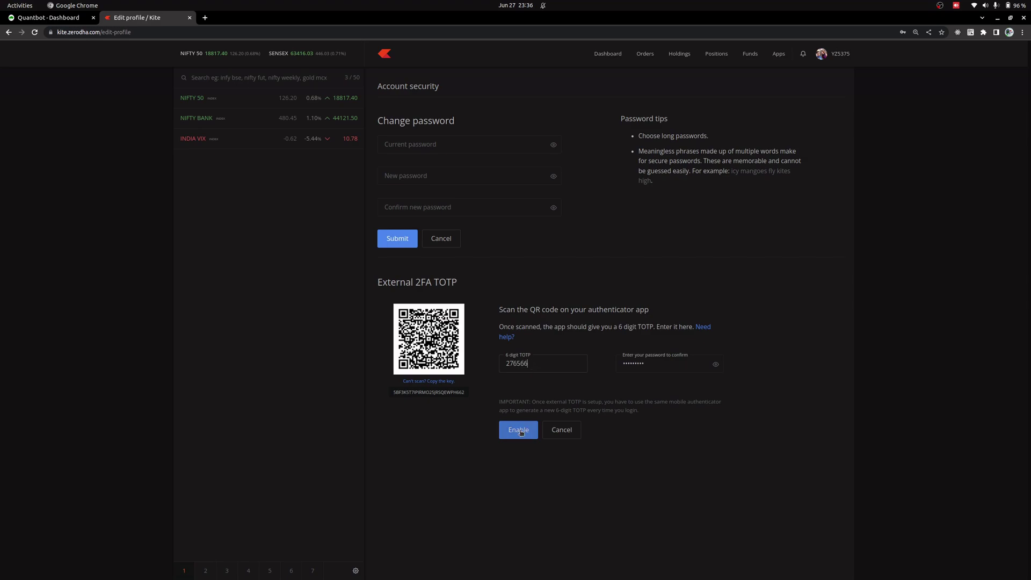
{"action": "left_click", "coordinate": [519, 431]}
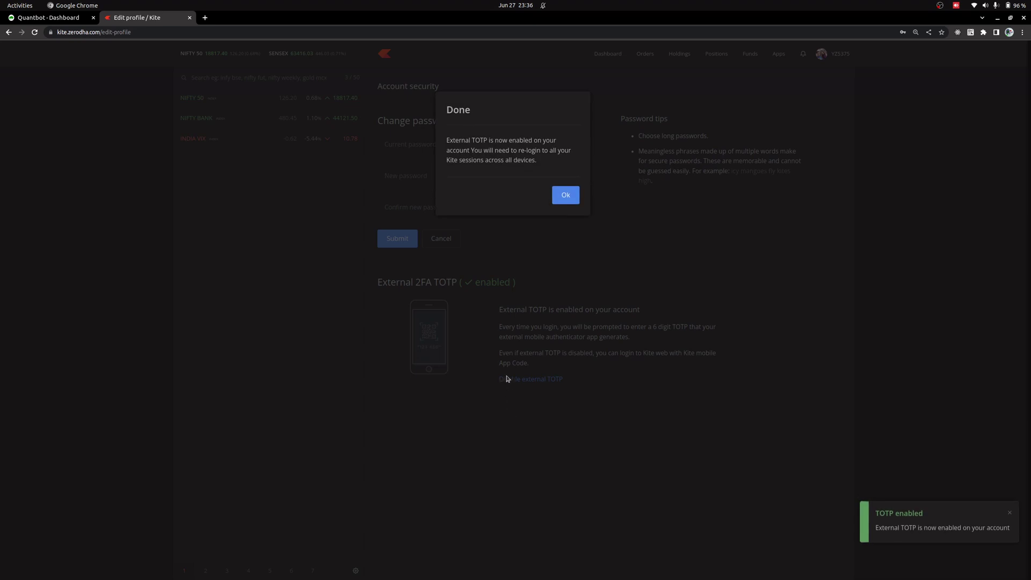
{"action": "left_click", "coordinate": [567, 198]}
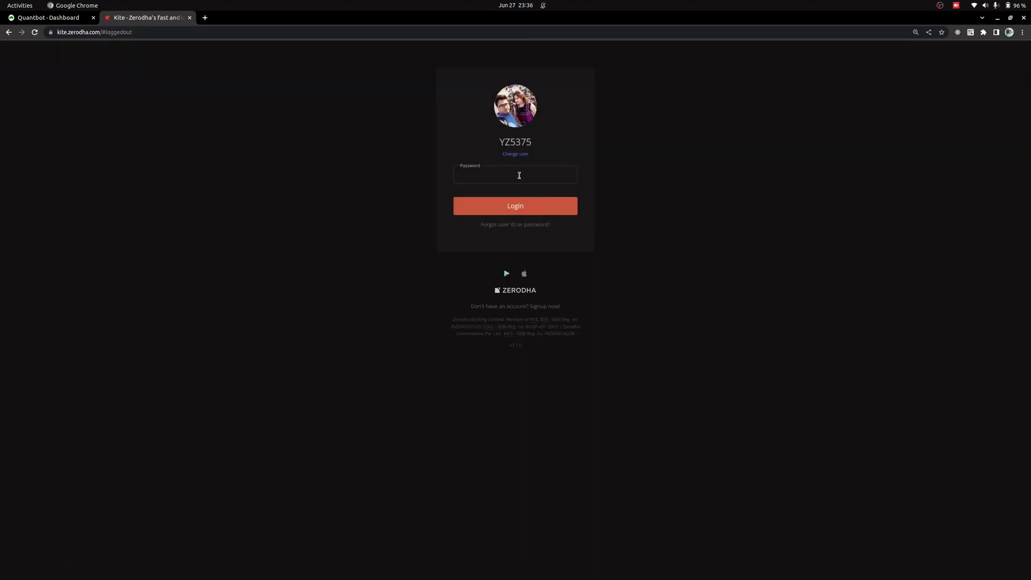
- Log back into Kite with the account password and the new external TOTP code
{"action": "type", "text": "******"}
{"action": "key", "text": "Return"}
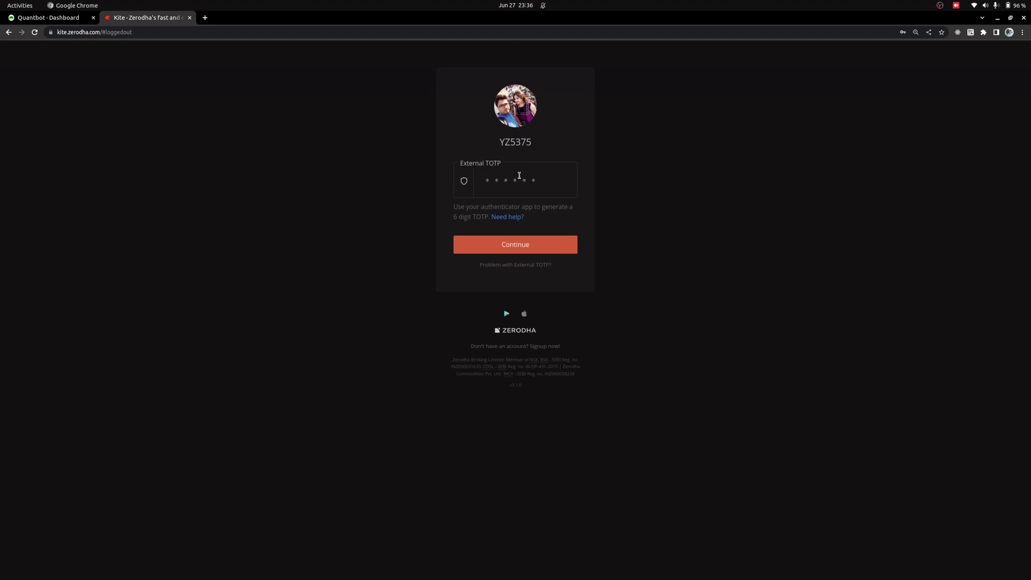
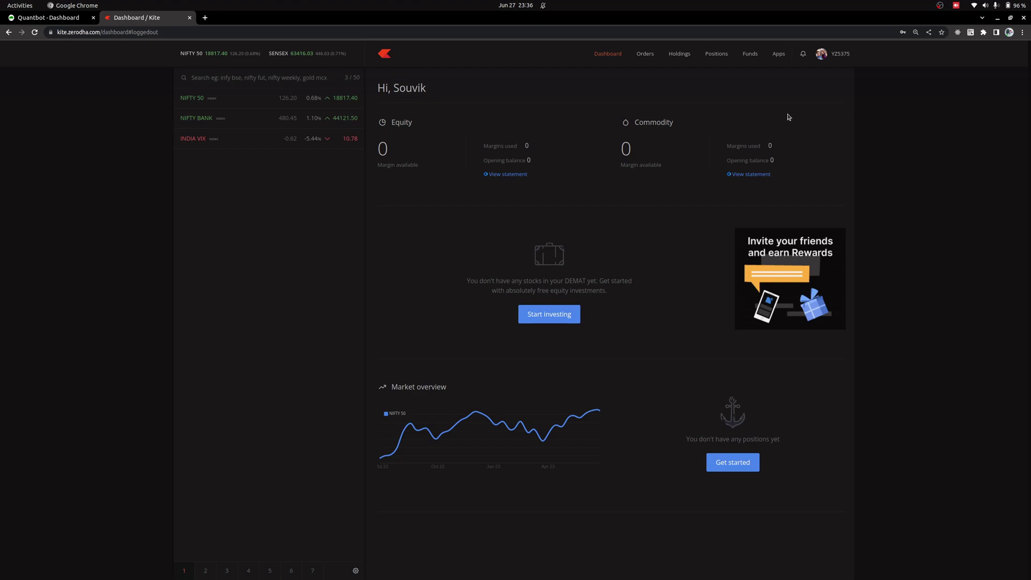
- After glancing at the Quantbot broker form, log out of Kite via the profile menu
{"action": "left_click", "coordinate": [52, 17]}
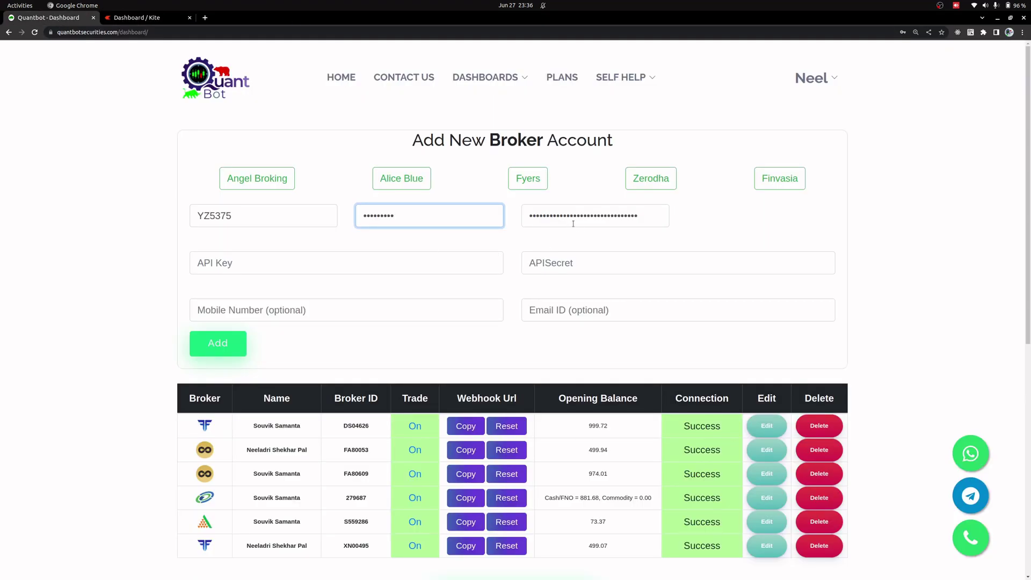
{"action": "left_click", "coordinate": [161, 22]}
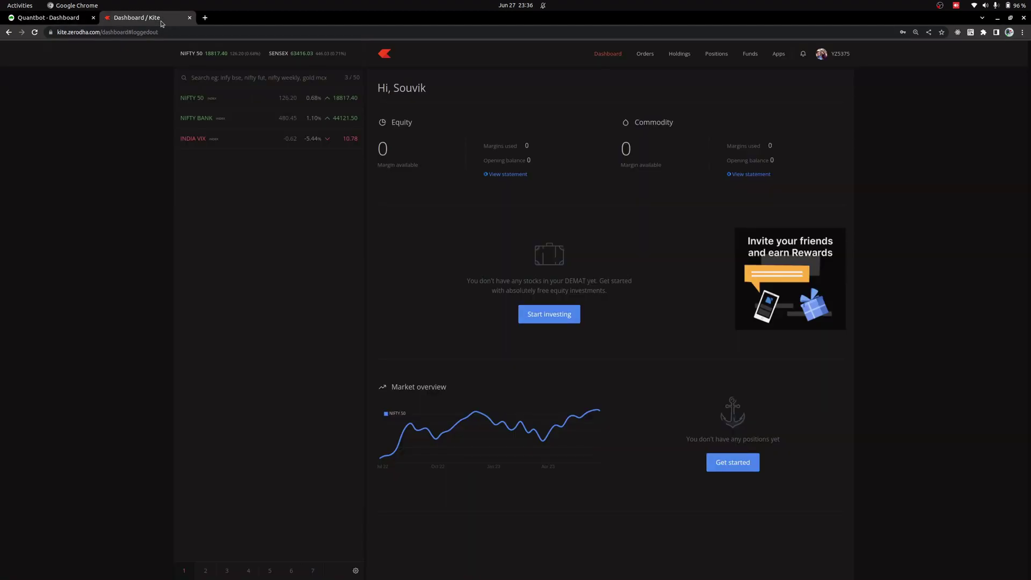
{"action": "left_click", "coordinate": [831, 55]}
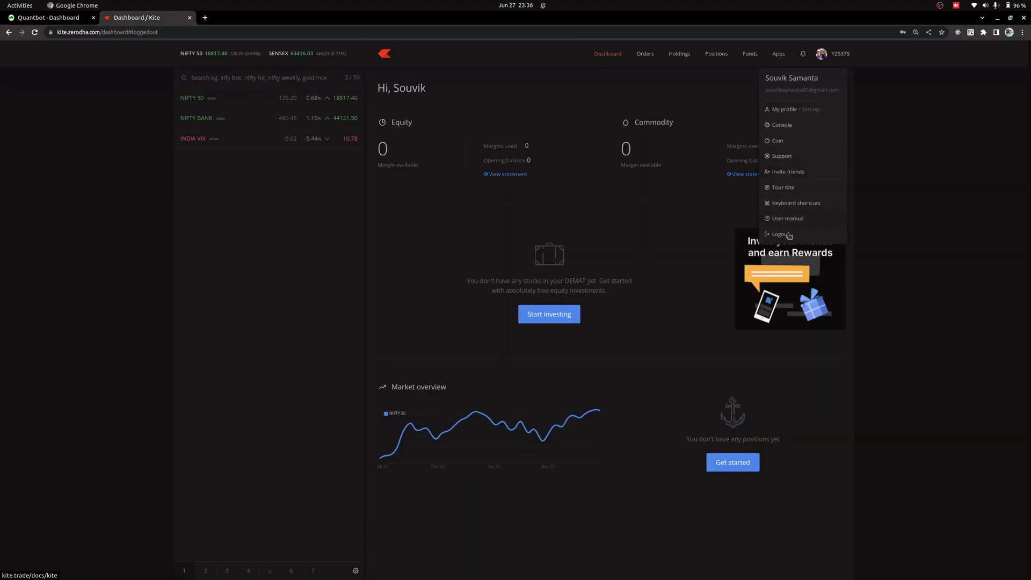
{"action": "left_click", "coordinate": [788, 235]}
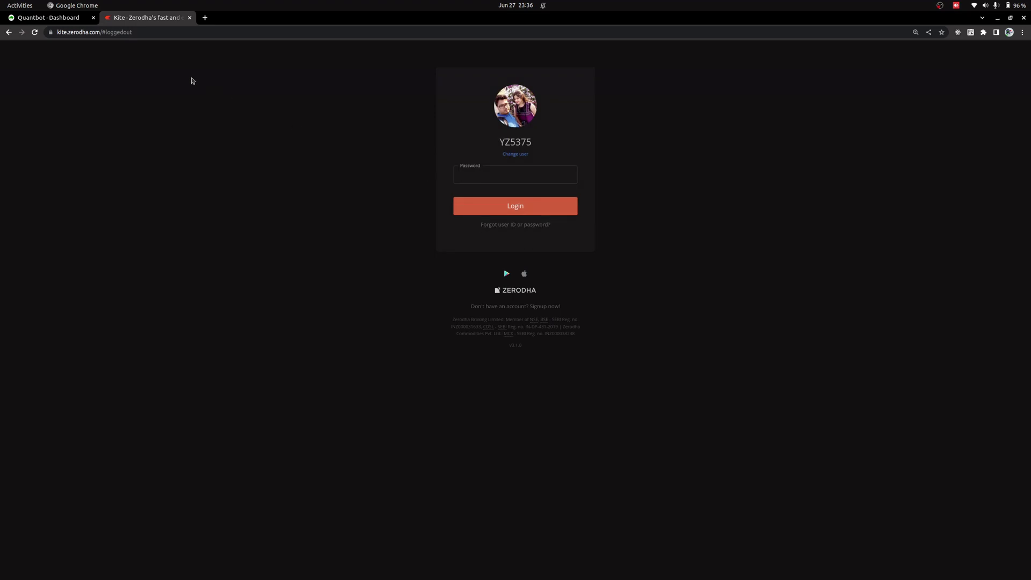
- Close the Kite tab and start a fresh blank tab beside Quantbot
{"action": "middle_click", "coordinate": [154, 19]}
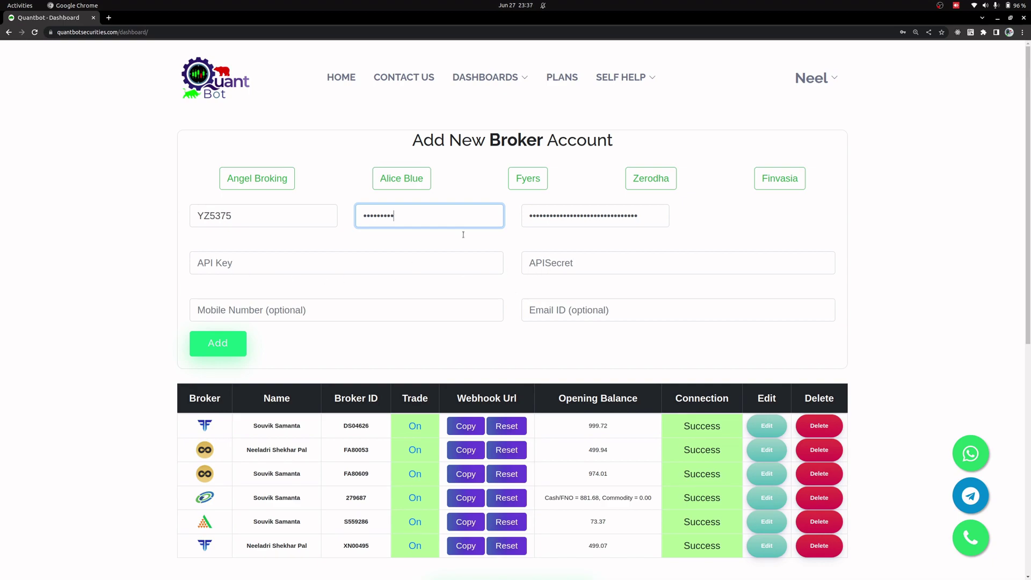
{"action": "left_click", "coordinate": [108, 19]}
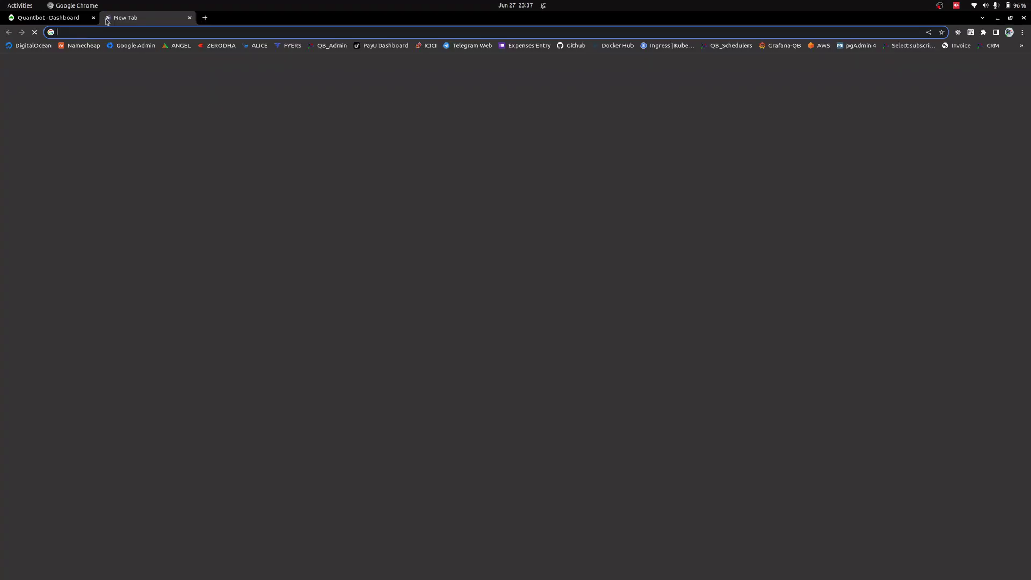
- Search Google for 'kite connect' and open the official Kite Connect developer site
{"action": "type", "text": "kit"}
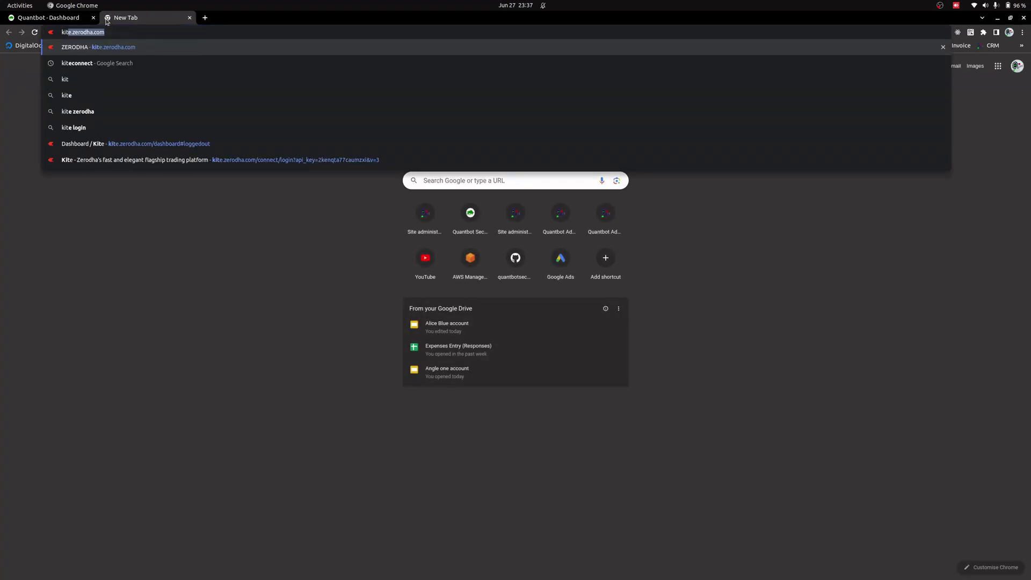
{"action": "type", "text": "e conn"}
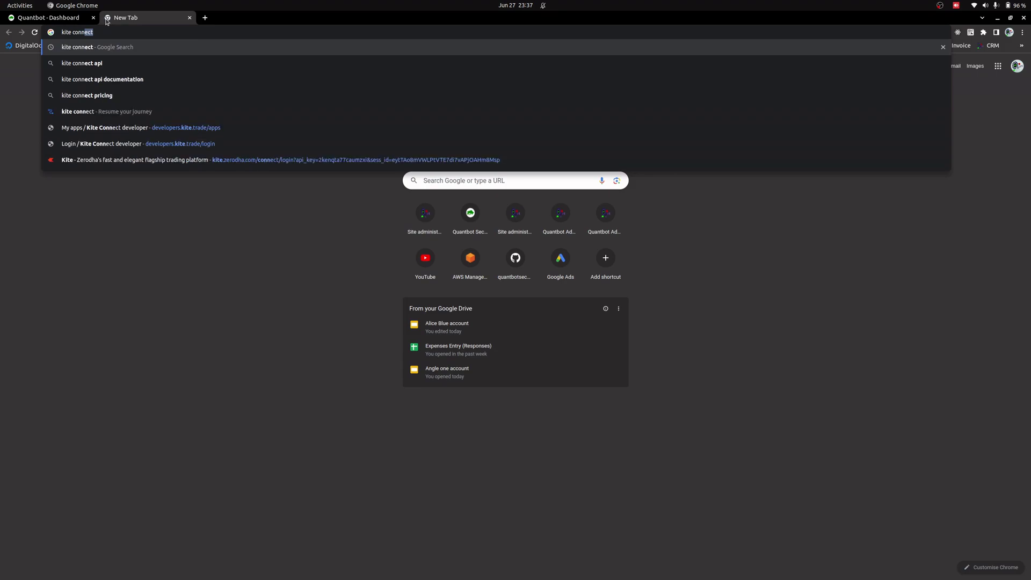
{"action": "type", "text": "ect"}
{"action": "key", "text": "Return"}
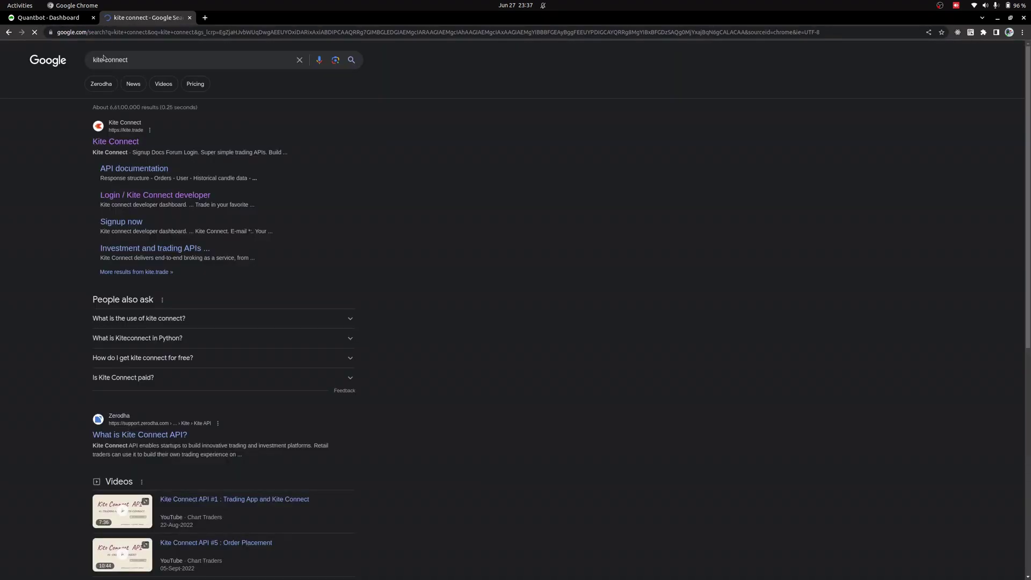
{"action": "left_click", "coordinate": [113, 143]}
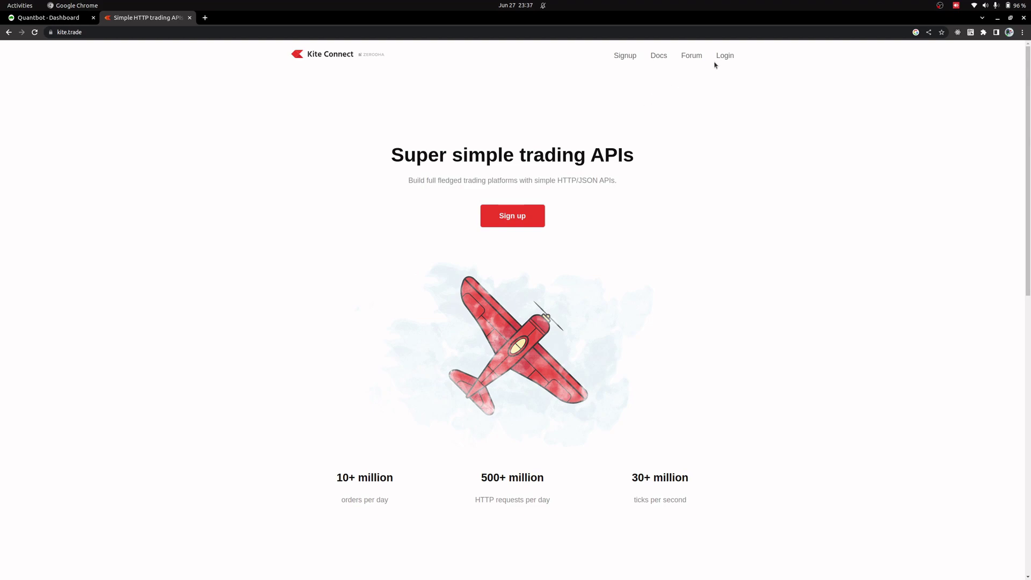
- Log in to the Kite Connect developer console with the autofilled credentials
{"action": "left_click", "coordinate": [726, 56]}
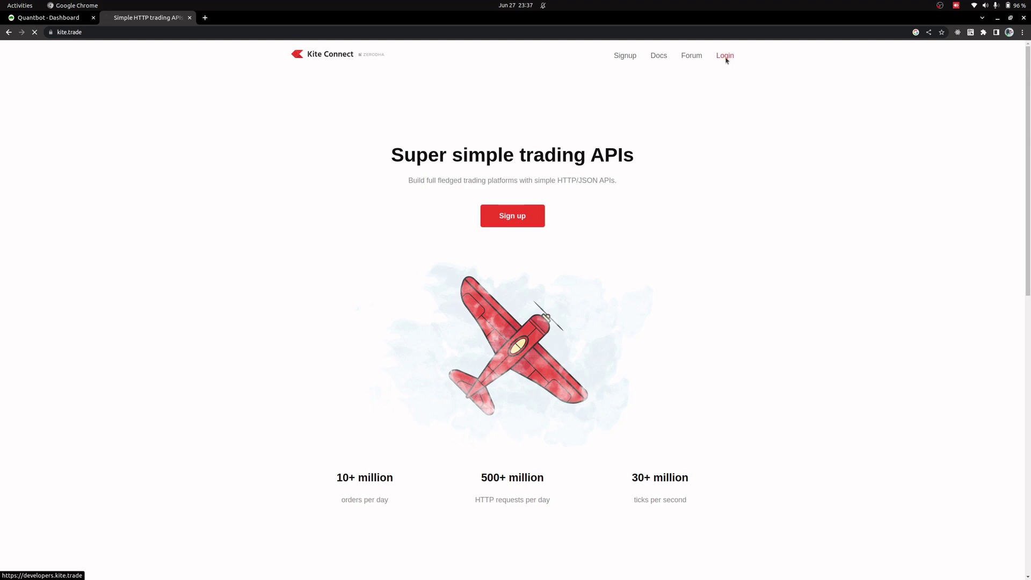
{"action": "left_click", "coordinate": [483, 209]}
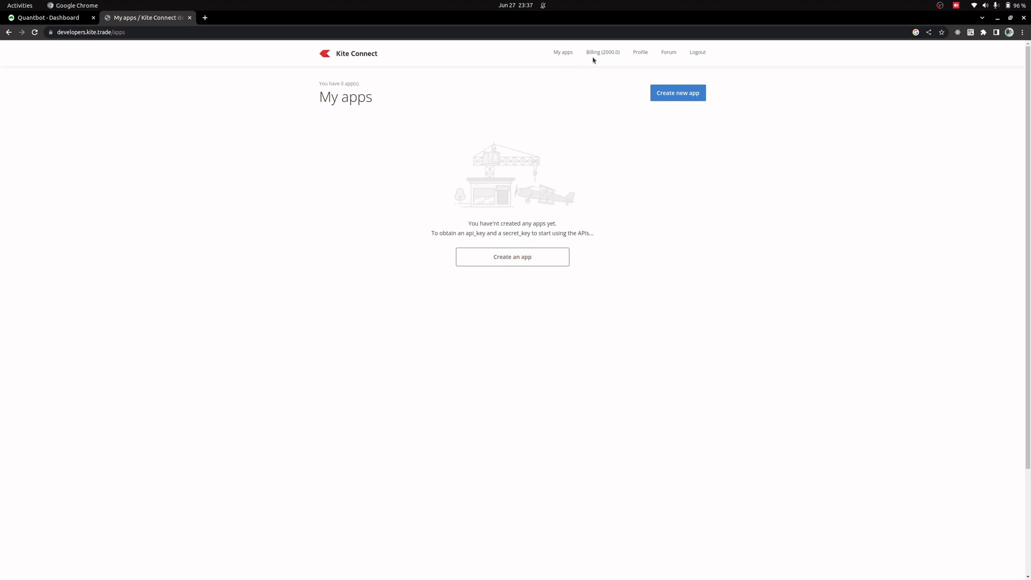
{"action": "left_click", "coordinate": [592, 56]}
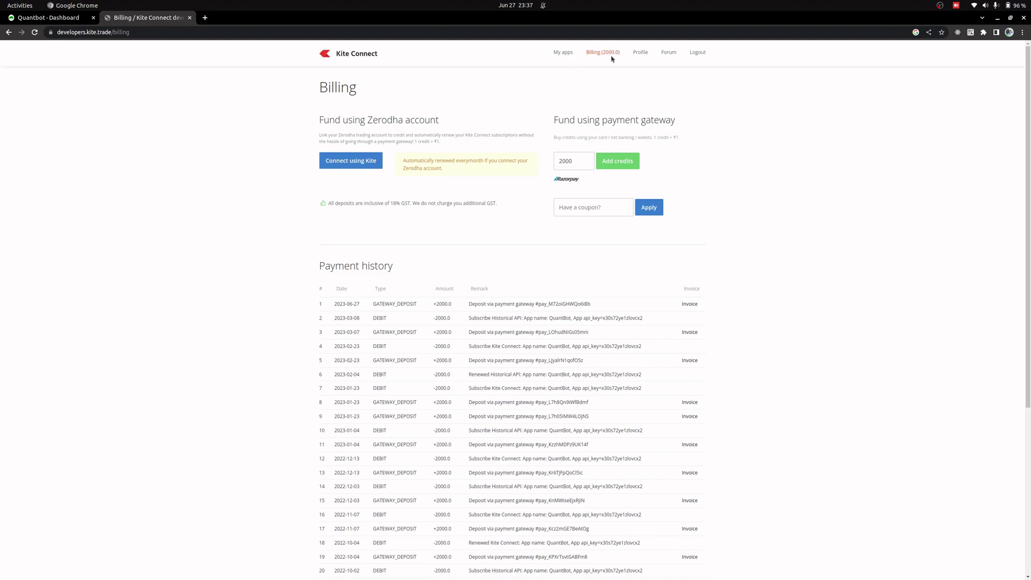
{"action": "left_click", "coordinate": [571, 55]}
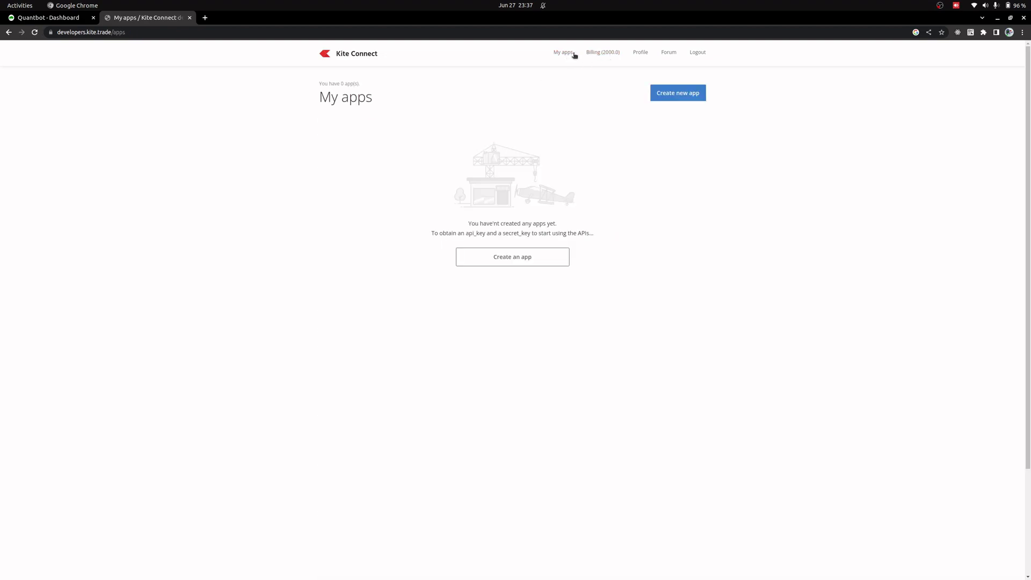
{"action": "left_click", "coordinate": [590, 53]}
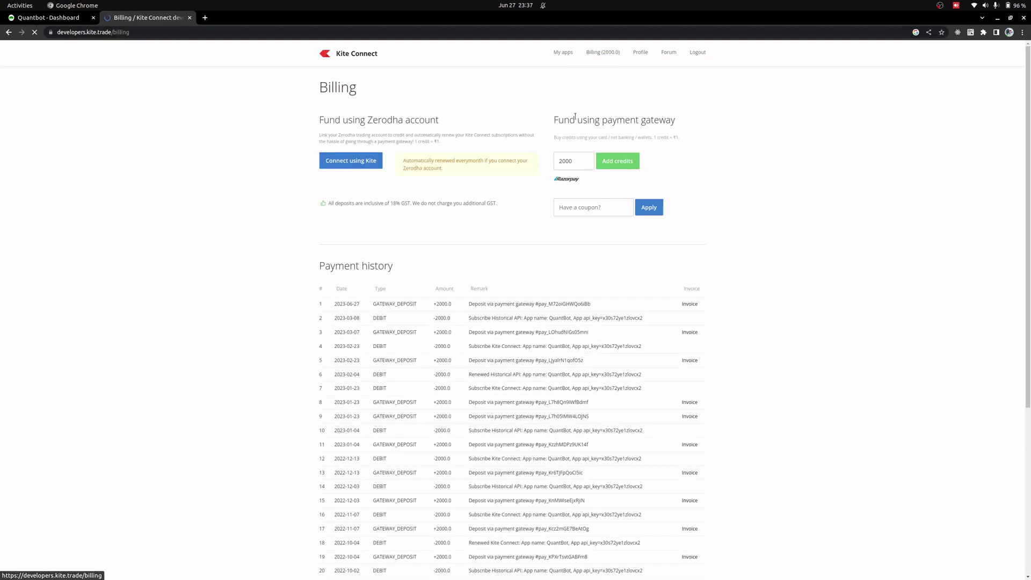
{"action": "left_click", "coordinate": [619, 162]}
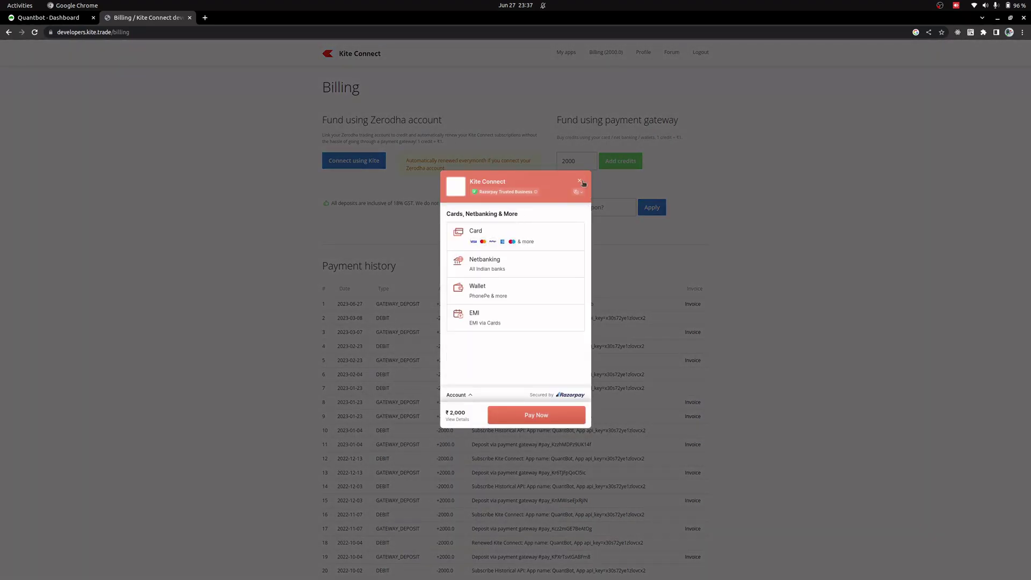
{"action": "left_click", "coordinate": [580, 182]}
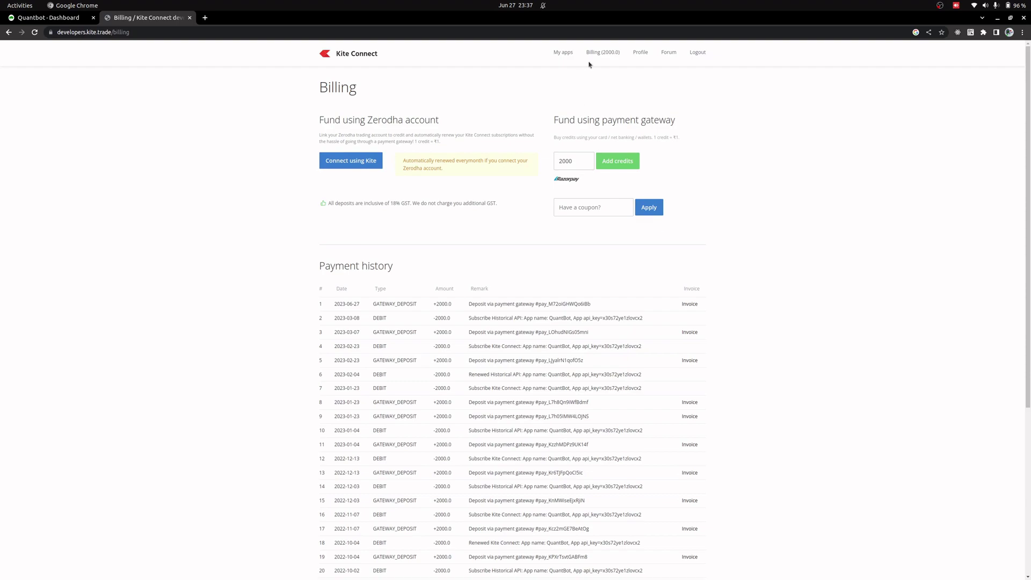
{"action": "left_click", "coordinate": [564, 55]}
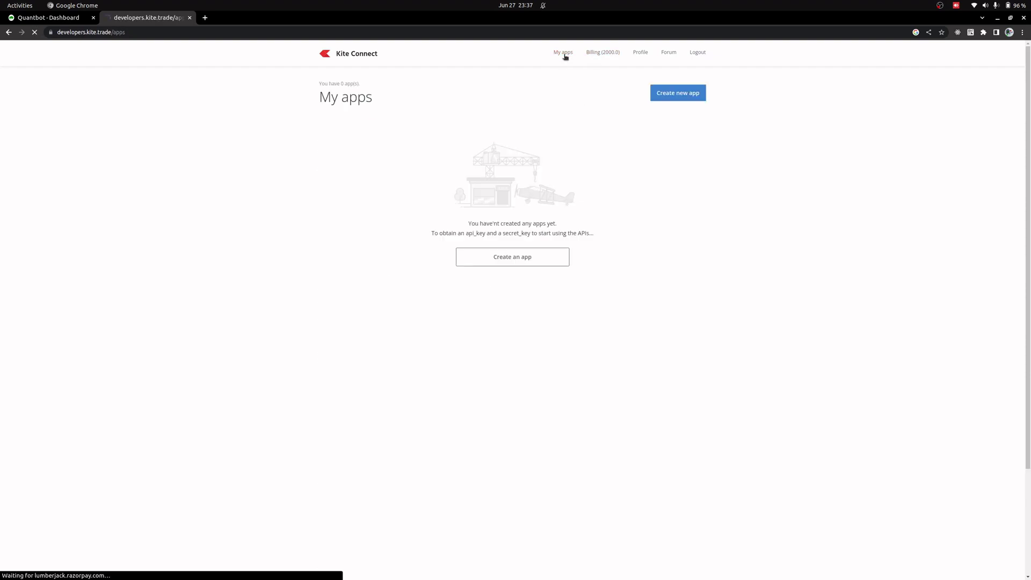
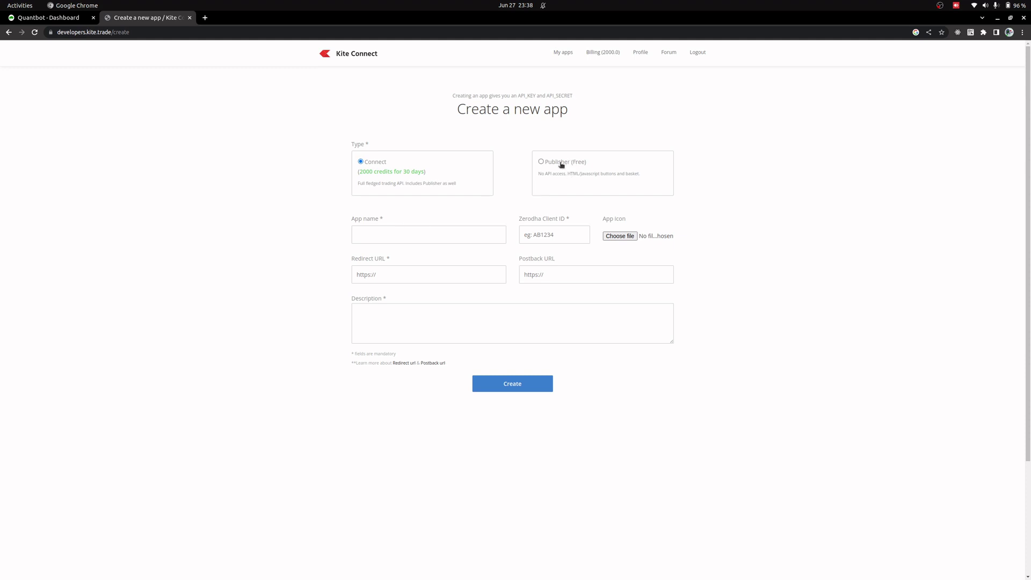
- Name the new Kite Connect app 'Quantbot' and enter the Zerodha client ID
{"action": "left_click", "coordinate": [378, 233]}
{"action": "key", "text": "Down"}
{"action": "key", "text": "Down"}
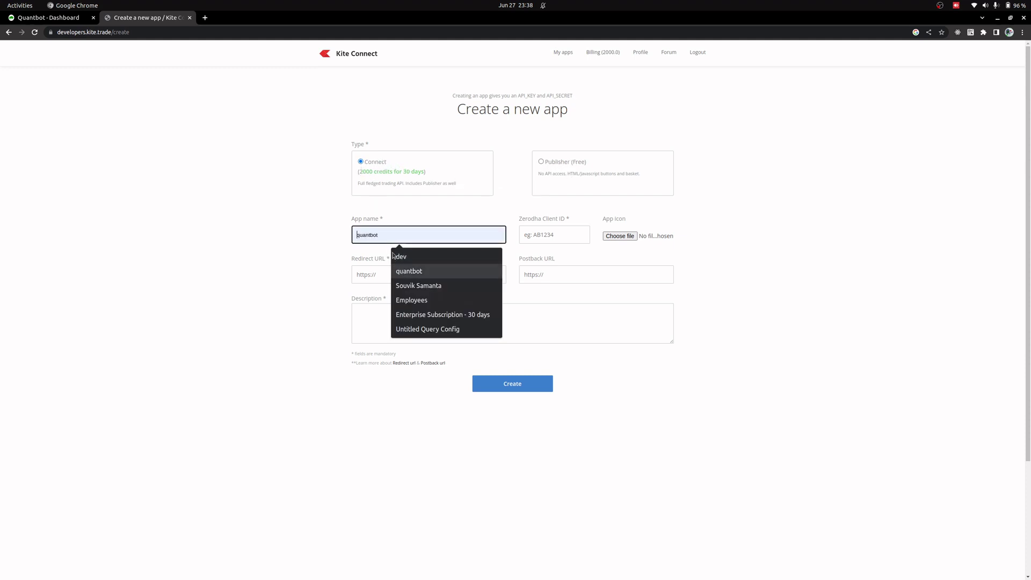
{"action": "key", "text": "Up"}
{"action": "key", "text": "Up"}
{"action": "type", "text": "Quantb"}
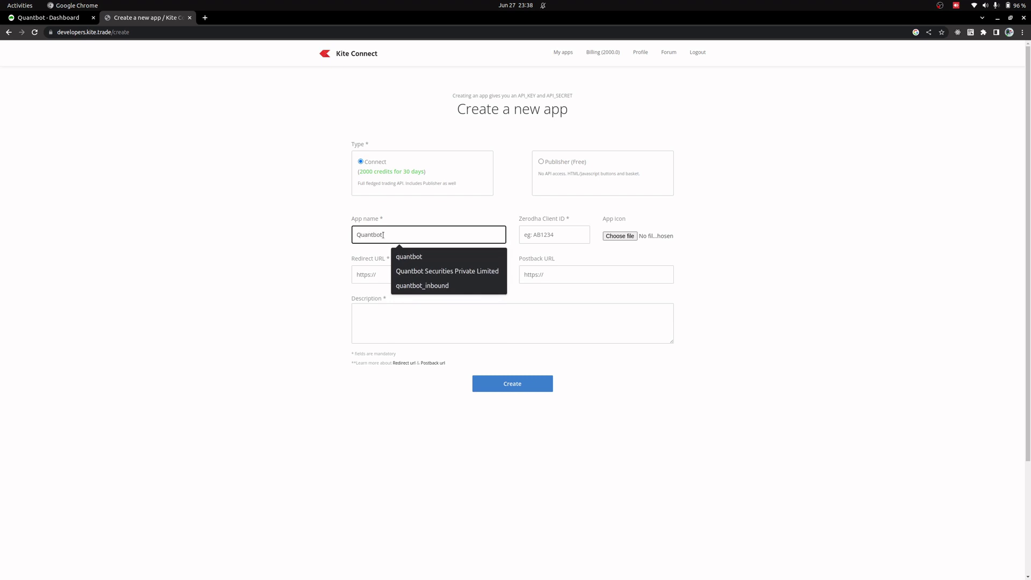
{"action": "left_click", "coordinate": [555, 233]}
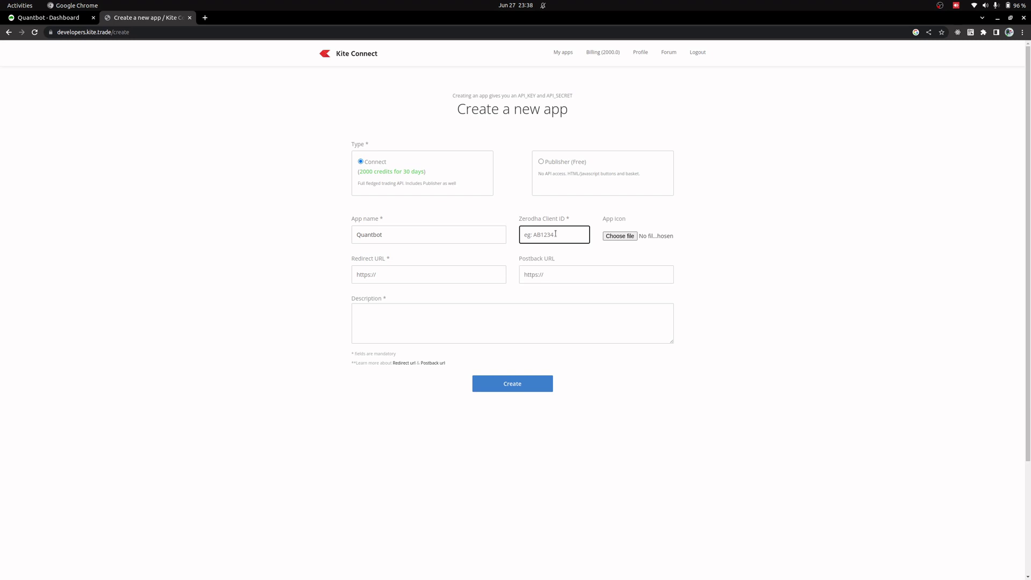
- Fill the redirect URL with the saved quantbotsecurities.com/zerodha_redirects/ address, ending it with the client ID
{"action": "left_click", "coordinate": [393, 277]}
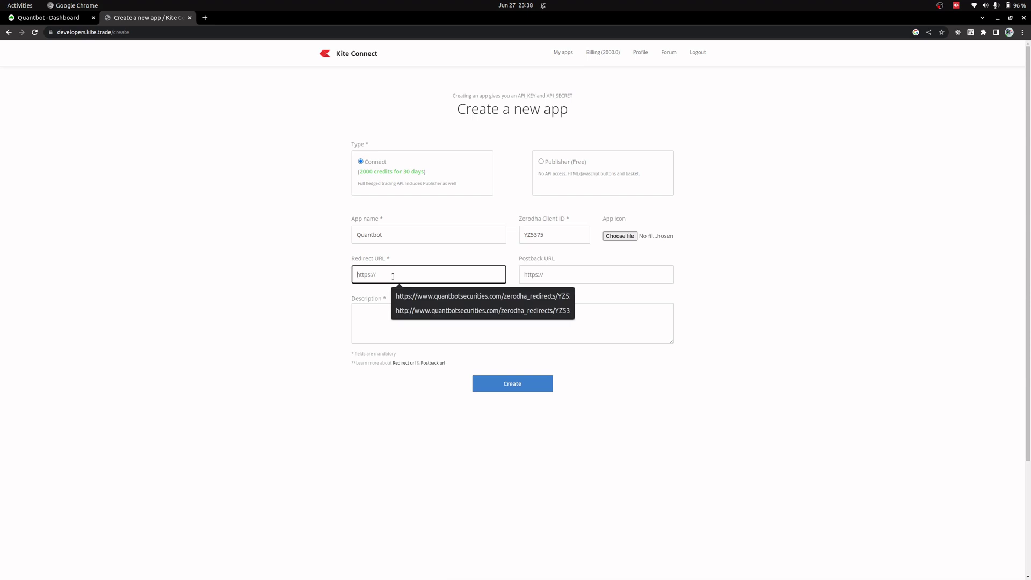
{"action": "left_click", "coordinate": [407, 296]}
{"action": "left_click", "coordinate": [473, 275]}
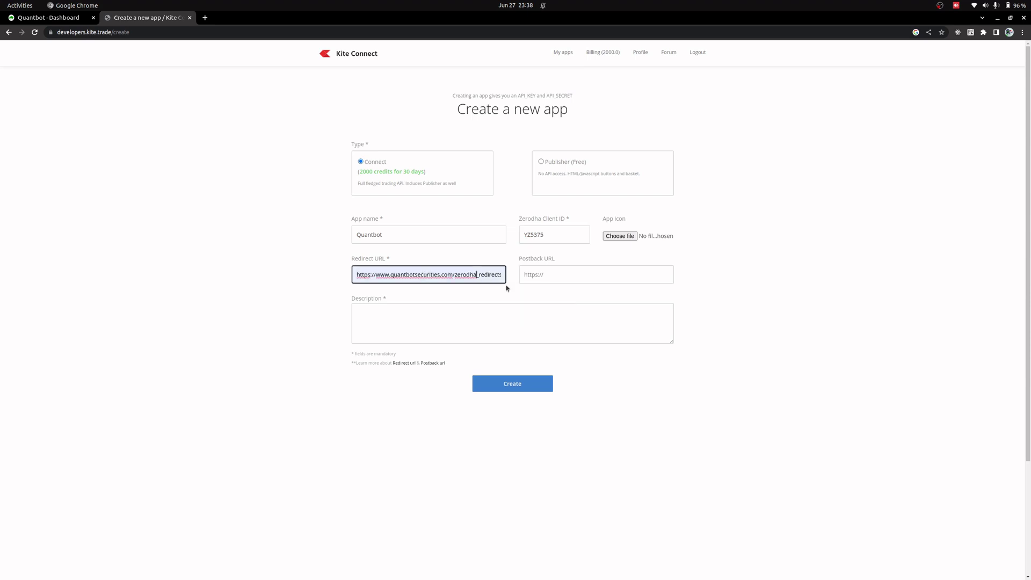
{"action": "key", "text": "Right"}
{"action": "key", "text": "Right"}
{"action": "key", "text": "Right"}
{"action": "key", "text": "Right"}
{"action": "key", "text": "Right"}
{"action": "key", "text": "Right"}
{"action": "key", "text": "Right"}
{"action": "key", "text": "Right"}
{"action": "key", "text": "Right"}
{"action": "key", "text": "Right"}
{"action": "key", "text": "Right"}
{"action": "key", "text": "Right"}
{"action": "key", "text": "Right"}
{"action": "key", "text": "Right"}
{"action": "key", "text": "Right"}
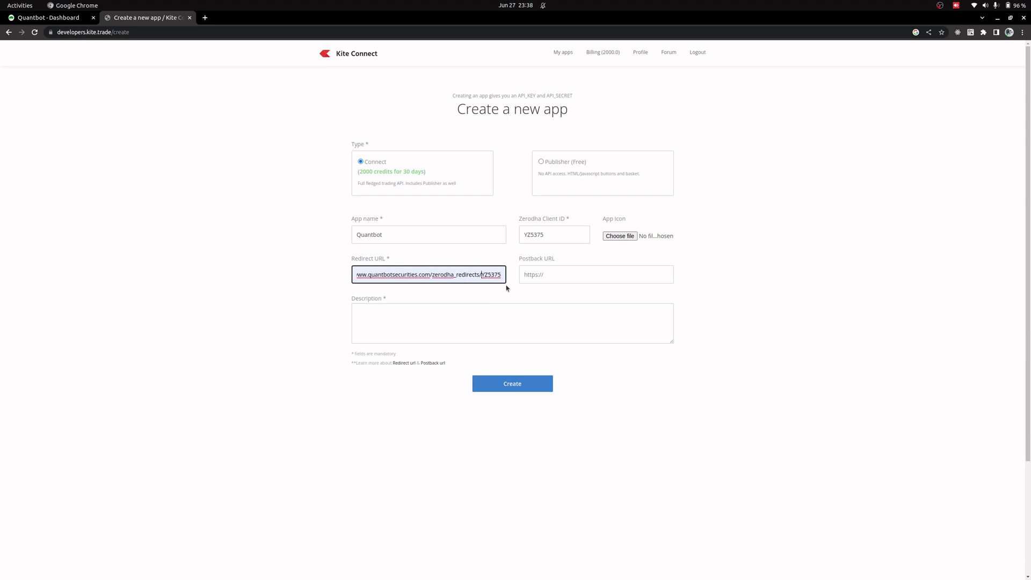
{"action": "key", "text": "ctrl+shift+Left"}
{"action": "key", "text": "Home"}
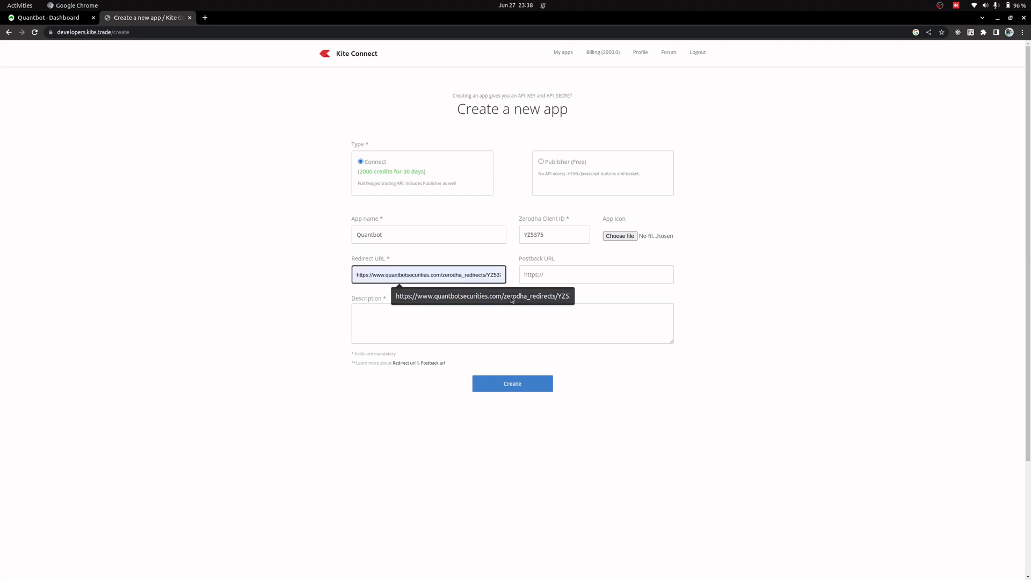
{"action": "left_click", "coordinate": [484, 275]}
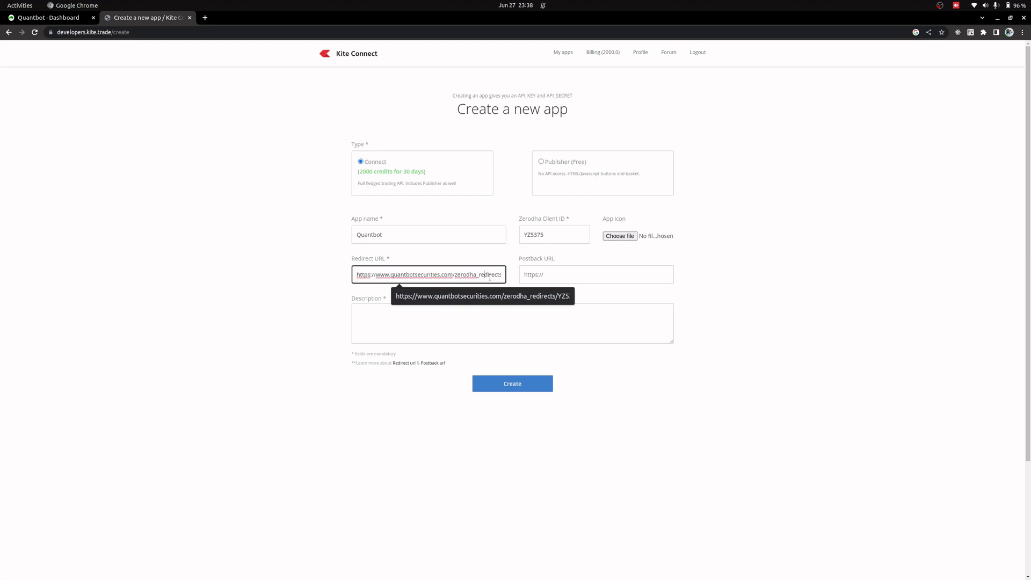
{"action": "key", "text": "End"}
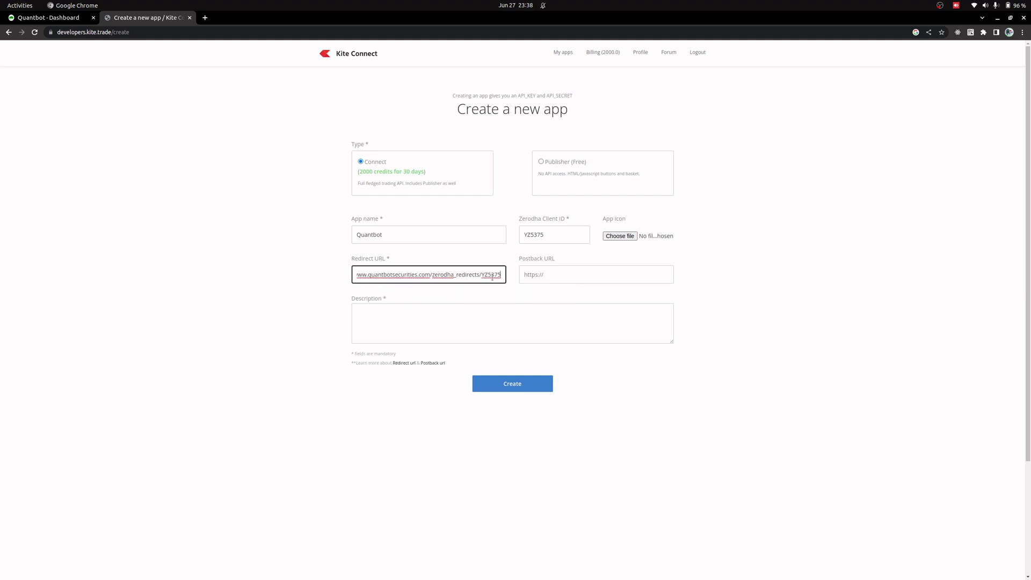
{"action": "left_click_drag", "start_coordinate": [483, 275], "coordinate": [503, 274]}
{"action": "left_click", "coordinate": [439, 275]}
{"action": "left_click", "coordinate": [535, 274]}
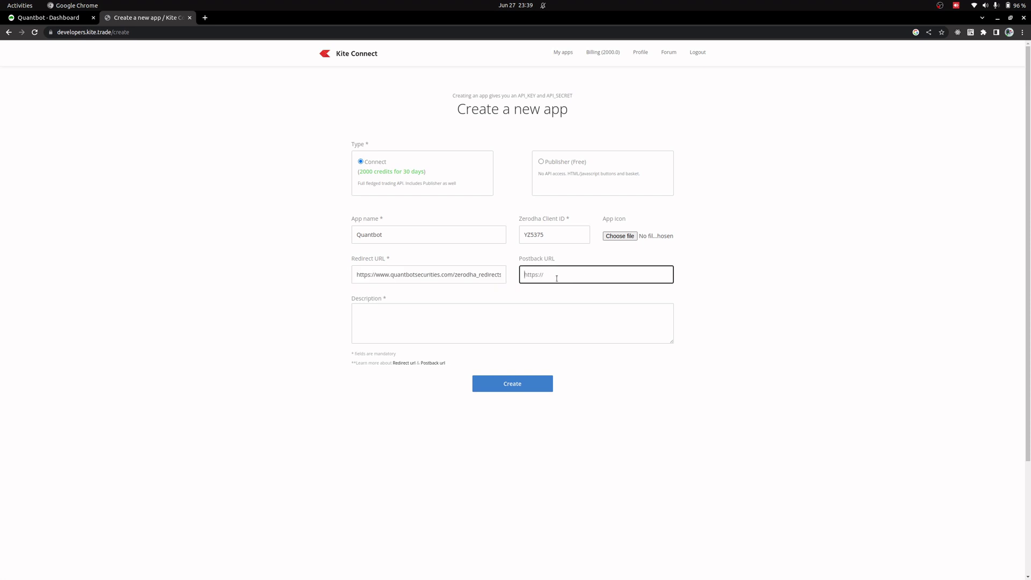
- Describe the app as 'Quantbot automation' and create it, confirming the charge with 'I UNDERSTAND'
{"action": "left_click", "coordinate": [368, 317]}
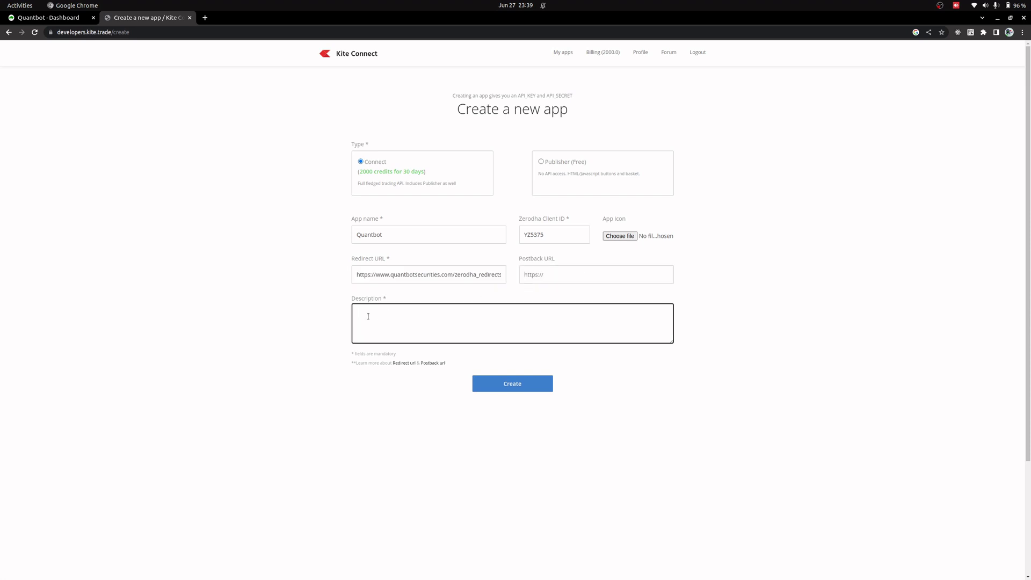
{"action": "type", "text": "Quantbot automation"}
{"action": "left_click", "coordinate": [506, 386]}
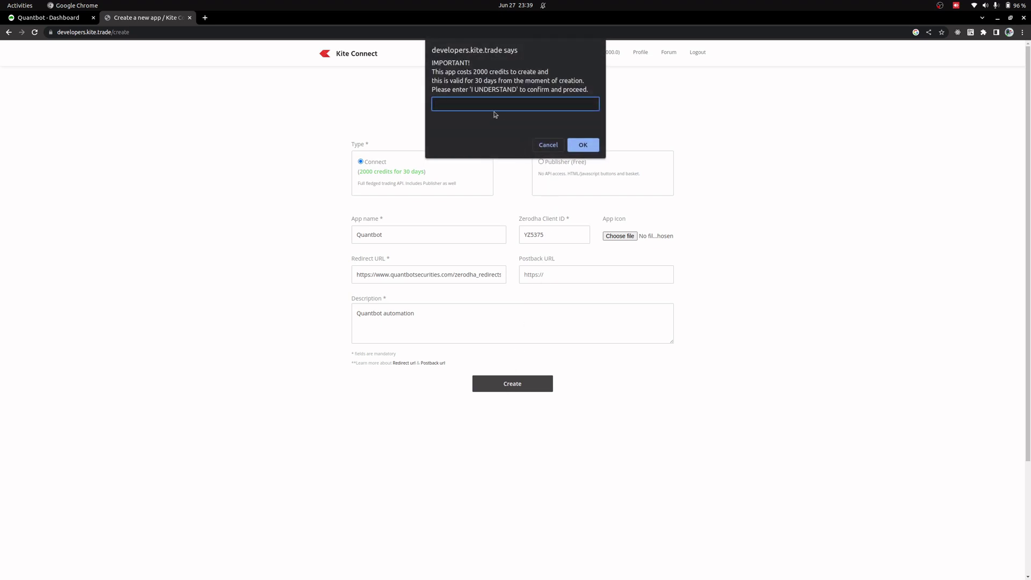
{"action": "type", "text": "I UNDERSTAND"}
{"action": "left_click", "coordinate": [583, 145]}
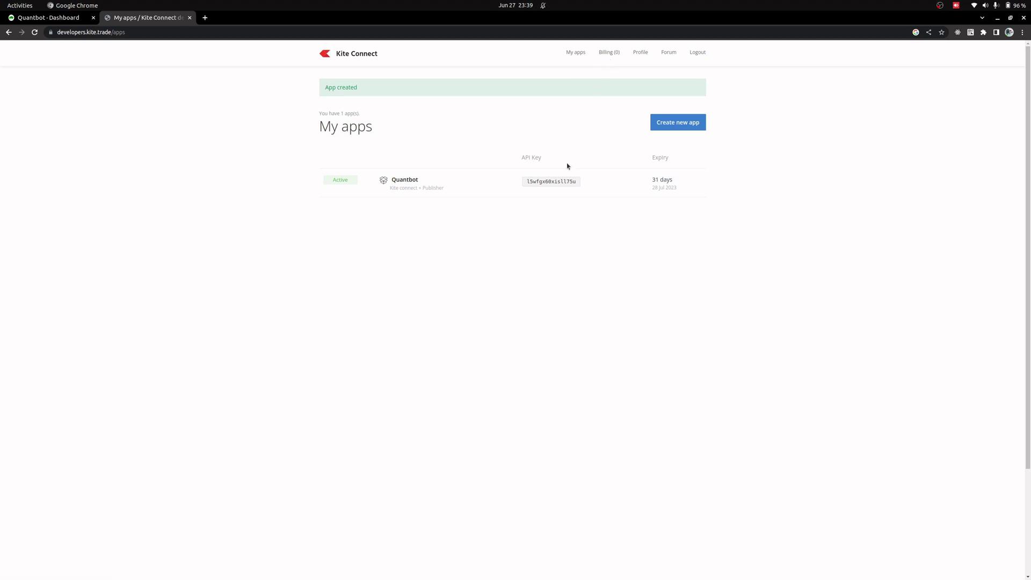
- Copy the Quantbot app's API key into the Quantbot dashboard's API Key field
{"action": "left_click", "coordinate": [404, 181]}
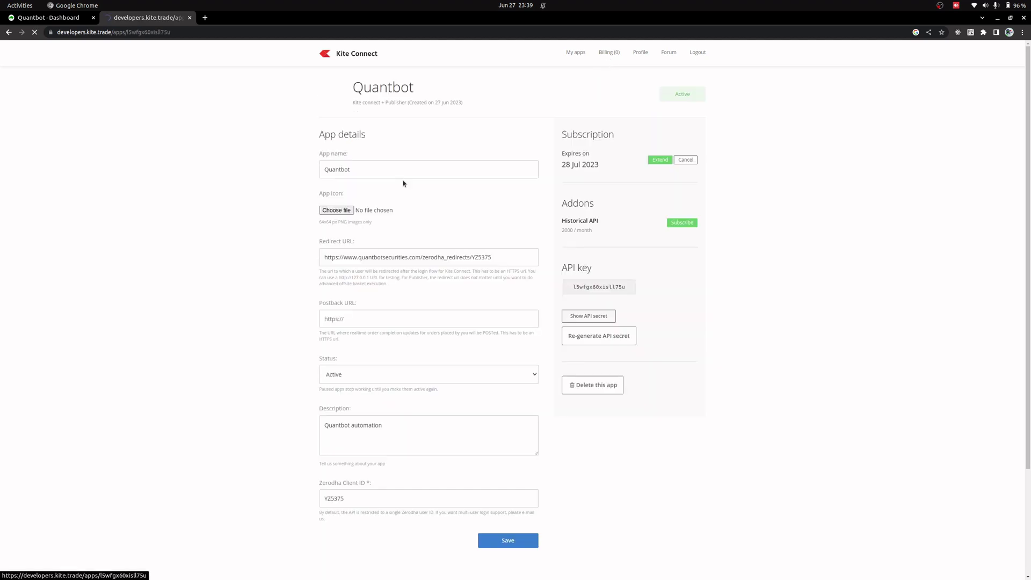
{"action": "double_click", "coordinate": [586, 286]}
{"action": "right_click", "coordinate": [586, 286]}
{"action": "left_click", "coordinate": [598, 295]}
{"action": "left_click", "coordinate": [44, 17]}
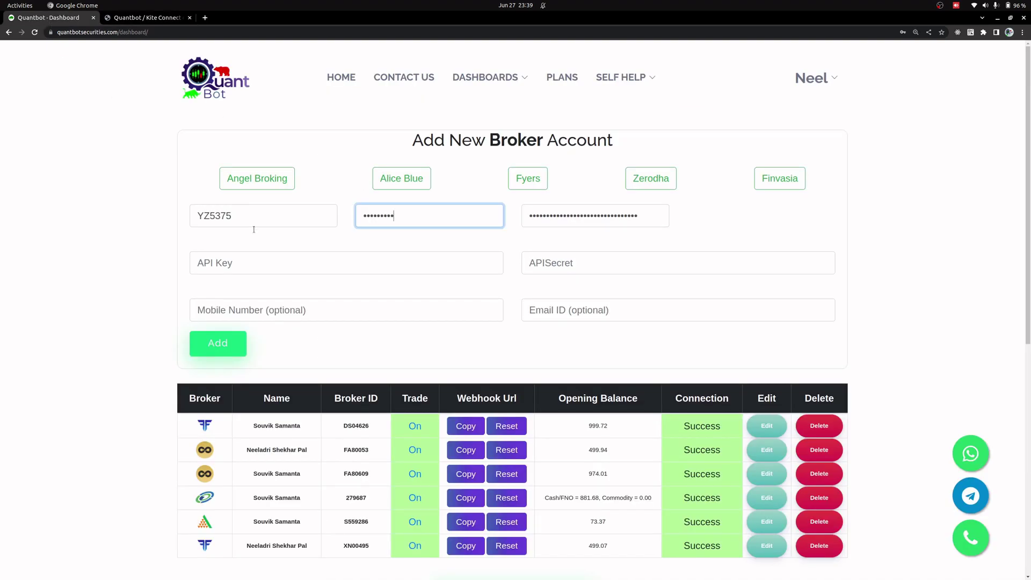
{"action": "left_click", "coordinate": [236, 262]}
{"action": "right_click", "coordinate": [236, 263]}
{"action": "left_click", "coordinate": [258, 317]}
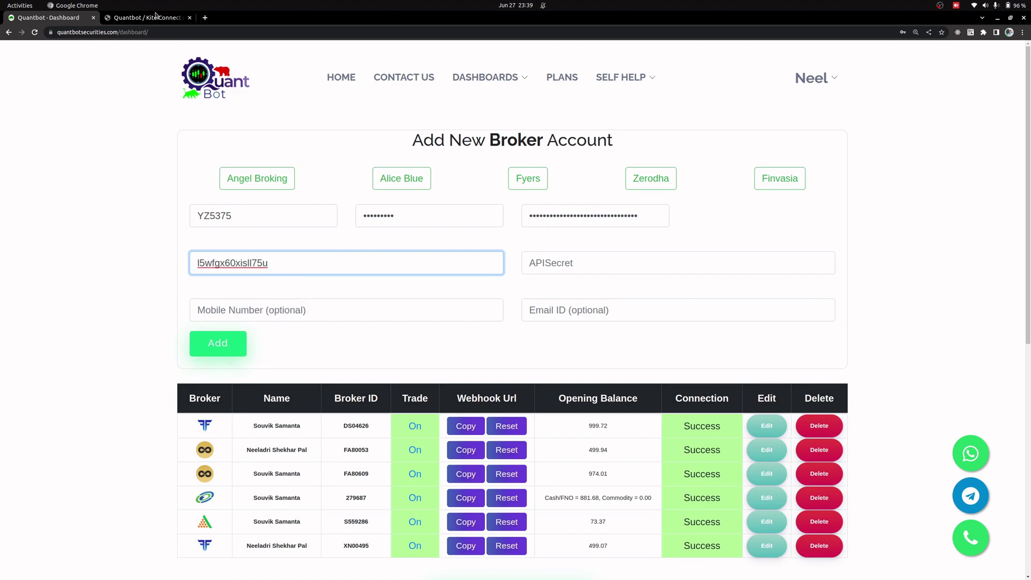
- Reveal the API secret, paste it into the APISecret field, then select the Zerodha Client ID
{"action": "left_click", "coordinate": [145, 18]}
{"action": "left_click", "coordinate": [579, 318]}
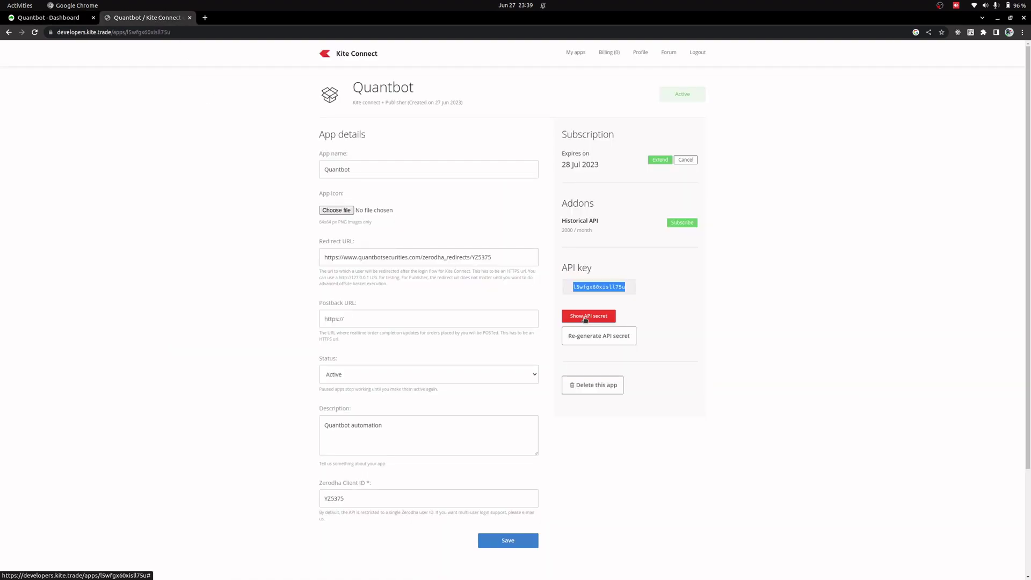
{"action": "double_click", "coordinate": [618, 328]}
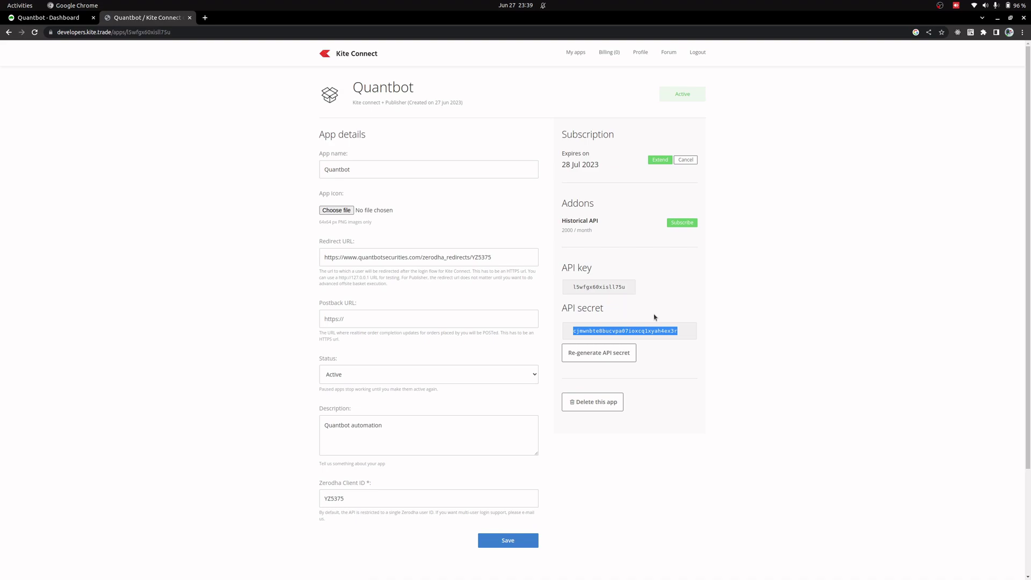
{"action": "left_click", "coordinate": [48, 18]}
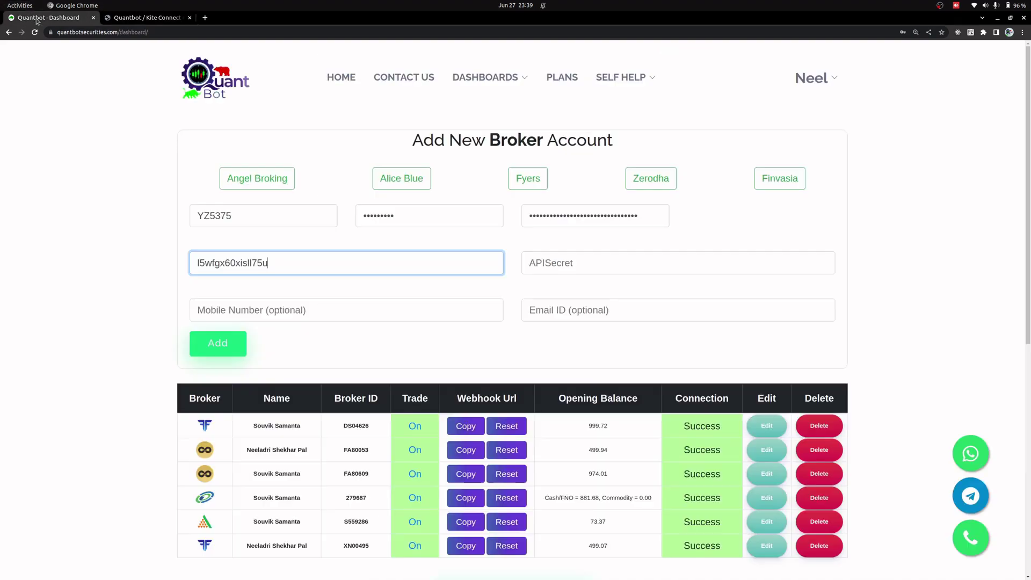
{"action": "left_click", "coordinate": [556, 263]}
{"action": "key", "text": "ctrl+v"}
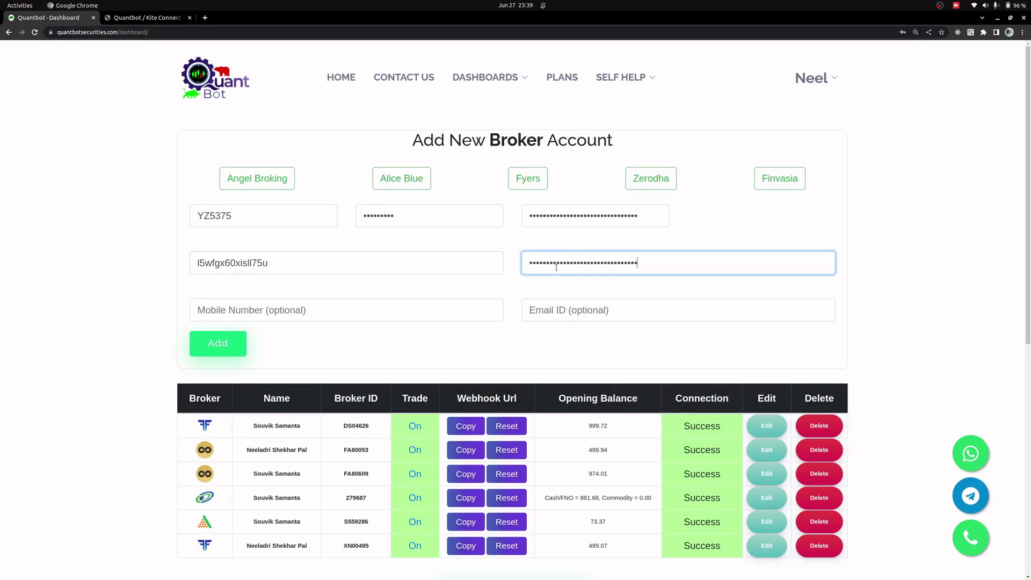
{"action": "left_click", "coordinate": [156, 17]}
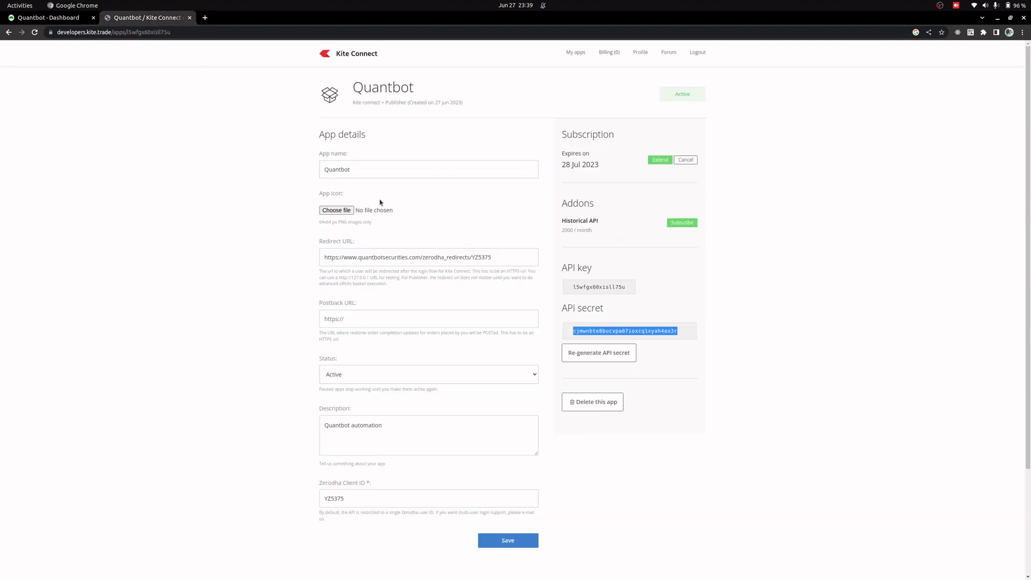
{"action": "left_click_drag", "start_coordinate": [353, 505], "coordinate": [319, 500]}
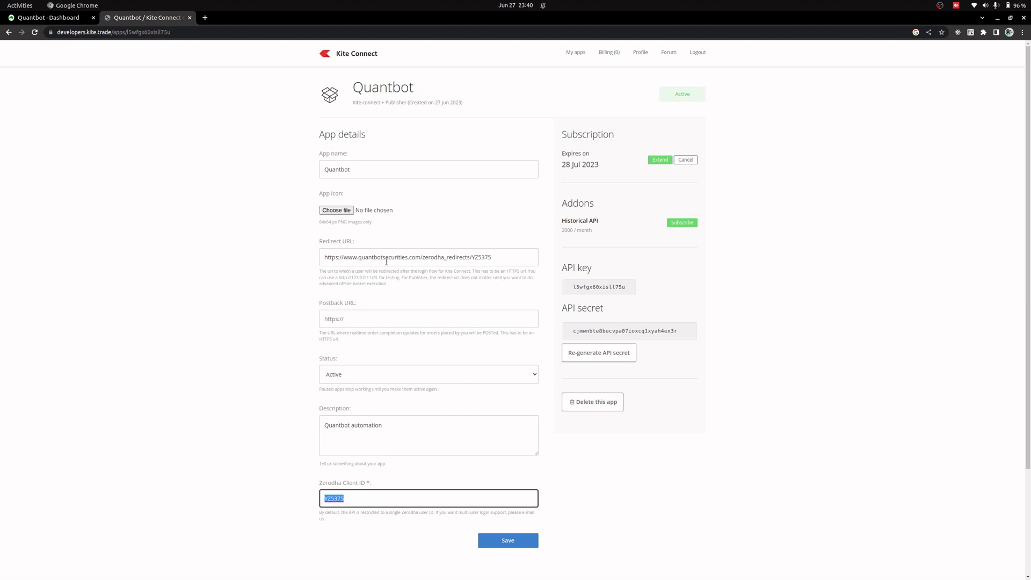
- Save the Quantbot app settings, log out of Kite Connect, and close its tab
{"action": "left_click", "coordinate": [503, 544]}
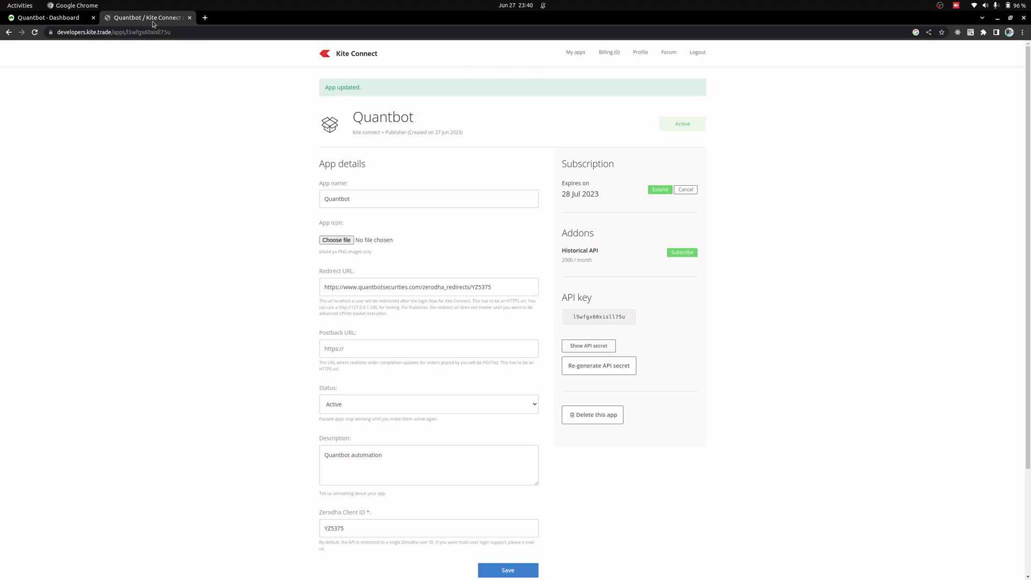
{"action": "left_click", "coordinate": [698, 54]}
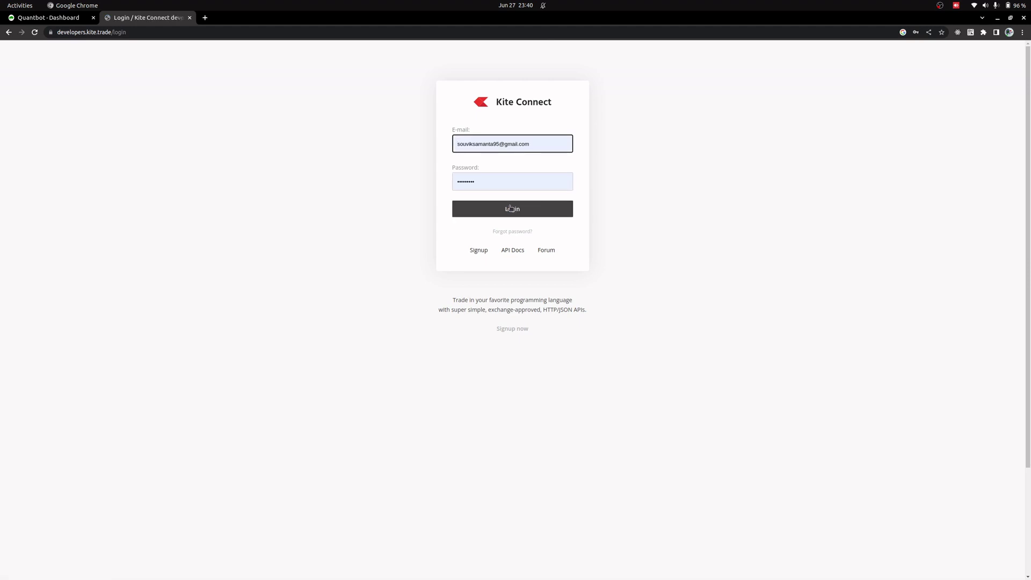
{"action": "middle_click", "coordinate": [156, 19]}
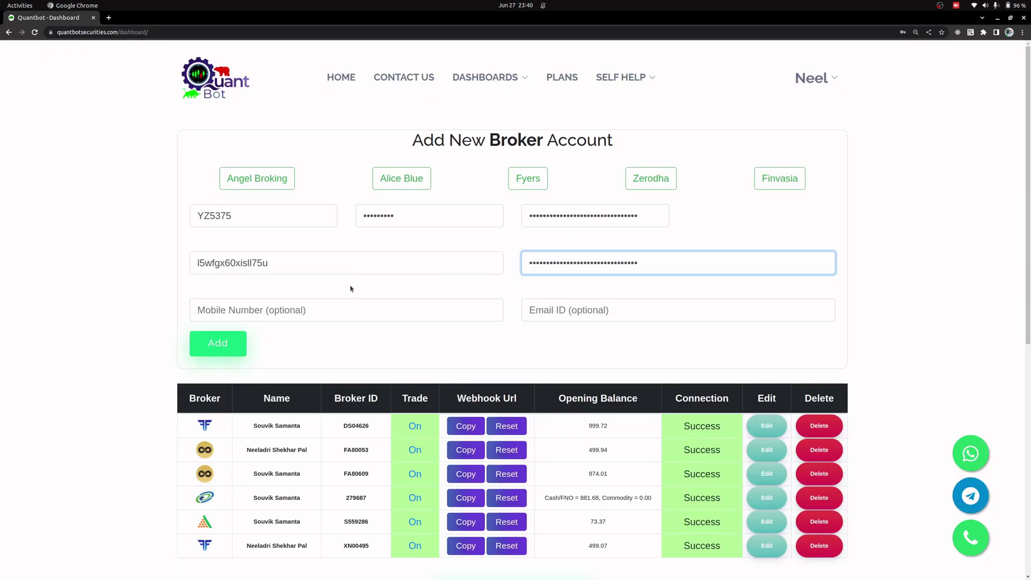
- Add the broker account, log into Kite with the account password and TOTP, and authorize Quantbot
{"action": "left_click", "coordinate": [225, 343]}
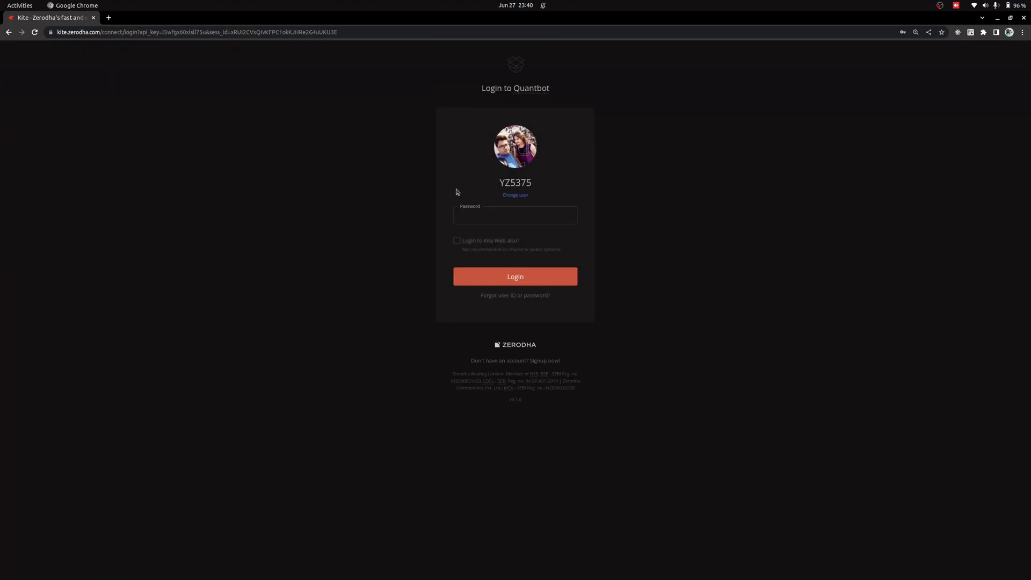
{"action": "left_click", "coordinate": [485, 216]}
{"action": "type", "text": "•••••••••"}
{"action": "key", "text": "Return"}
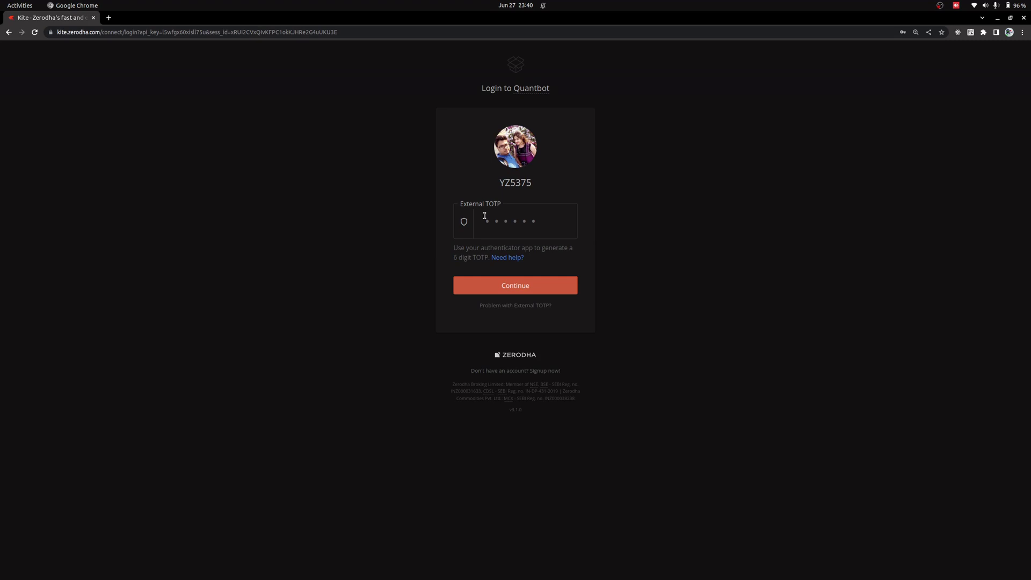
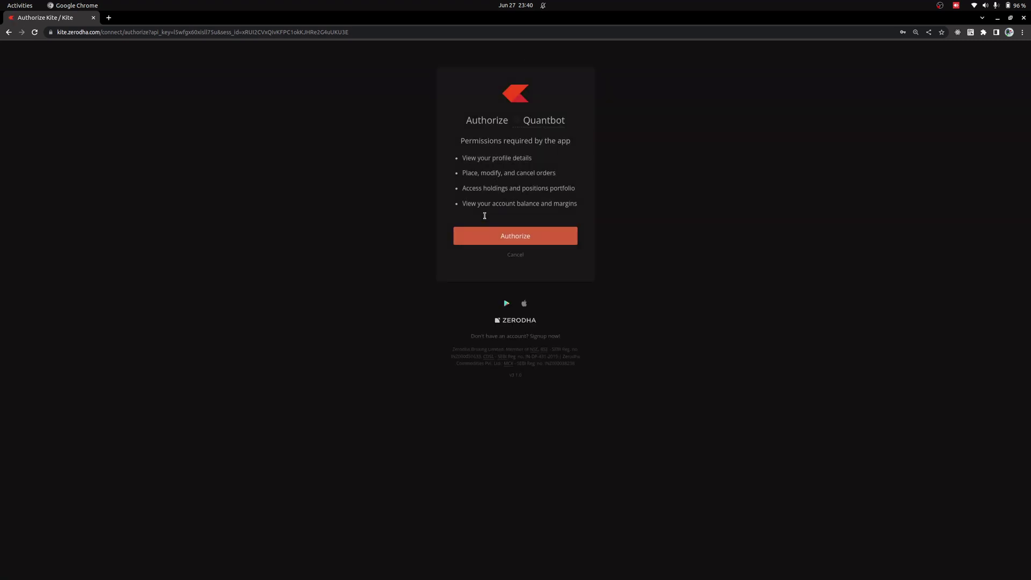
{"action": "left_click_drag", "start_coordinate": [526, 119], "coordinate": [559, 138]}
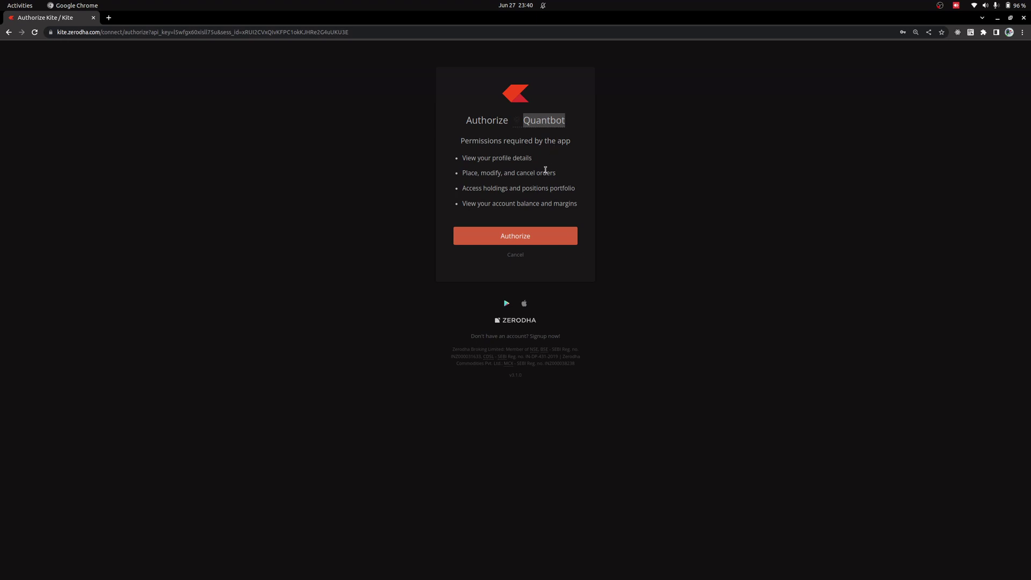
{"action": "left_click", "coordinate": [485, 238]}
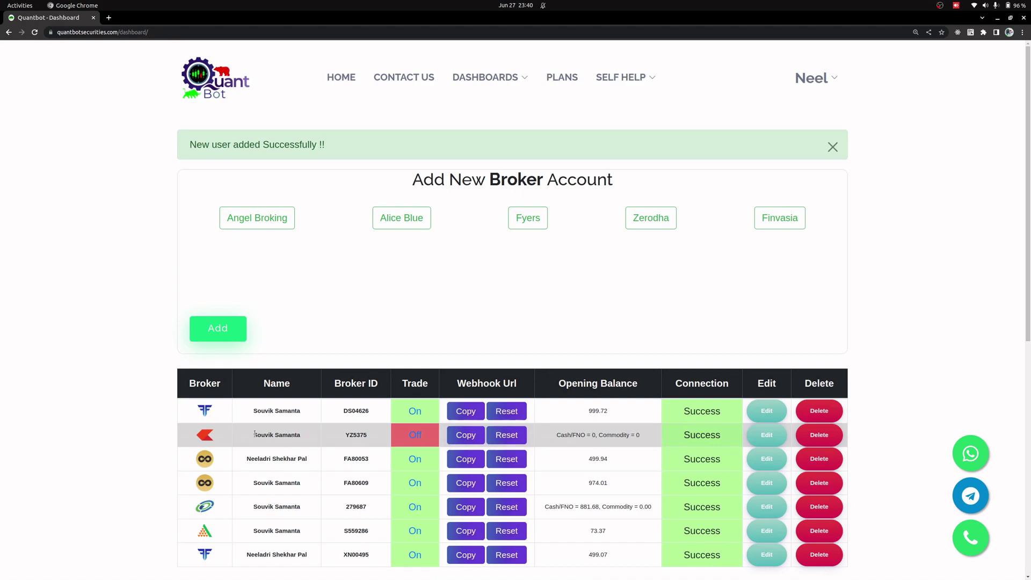
- Highlight the new Zerodha row's Success status and open kite.zerodha.com in a new tab
{"action": "left_click_drag", "start_coordinate": [250, 437], "coordinate": [305, 438]}
{"action": "double_click", "coordinate": [704, 437]}
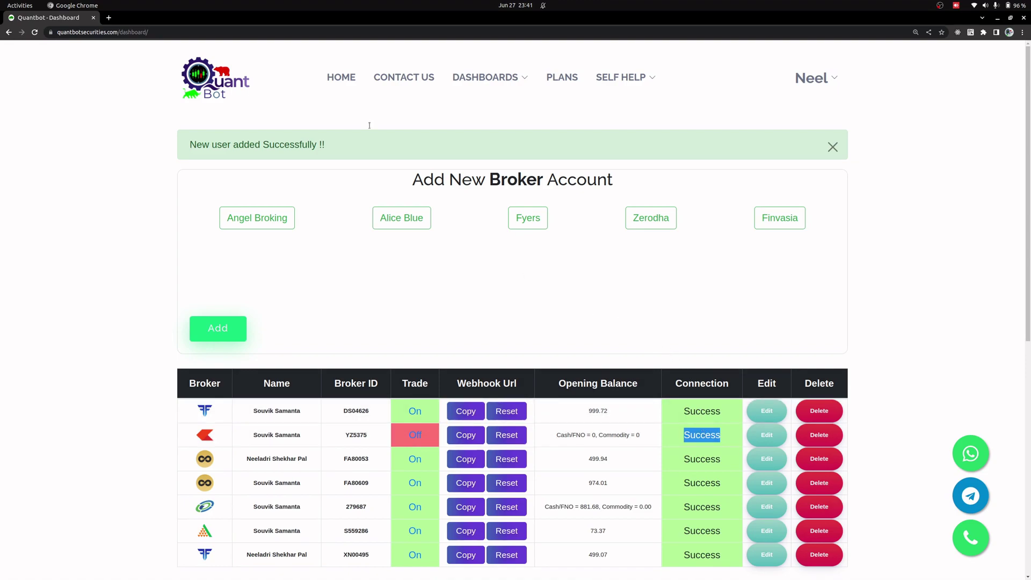
{"action": "left_click", "coordinate": [108, 18]}
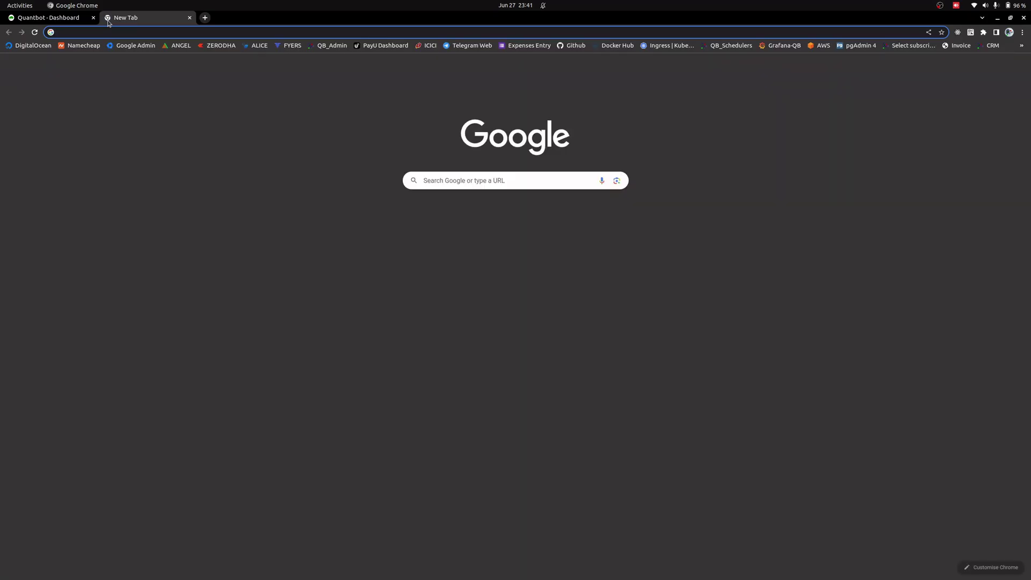
{"action": "type", "text": "kite.zerodha.com"}
{"action": "key", "text": "Return"}
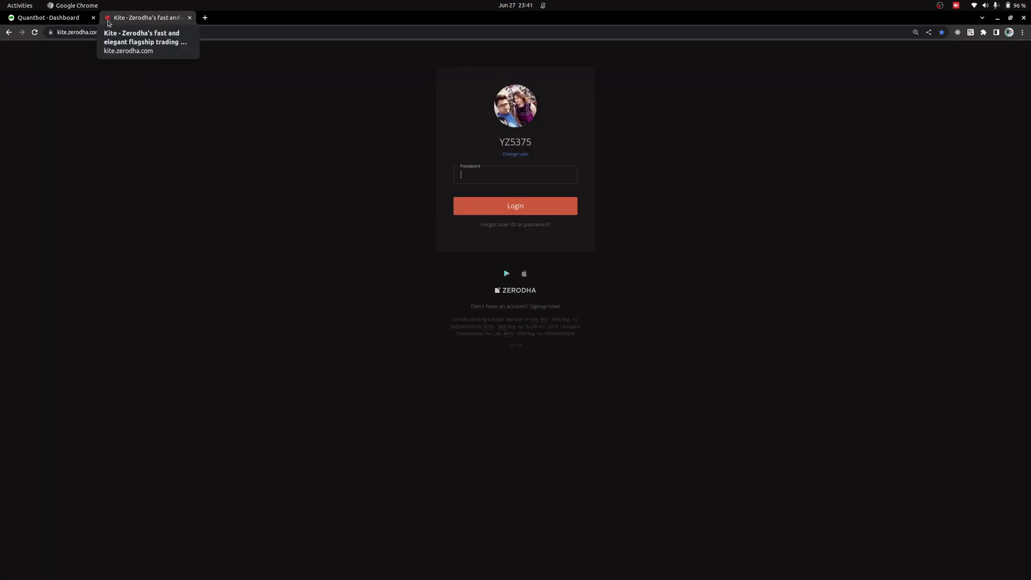
- Return to the Quantbot dashboard and review the broker list
{"action": "left_click", "coordinate": [61, 21]}
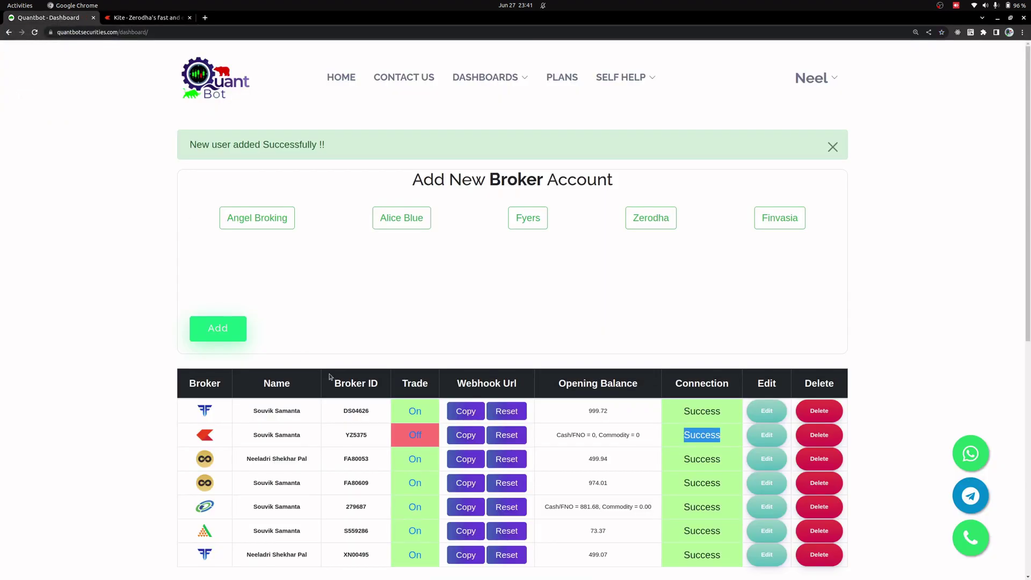
{"action": "left_click", "coordinate": [146, 18]}
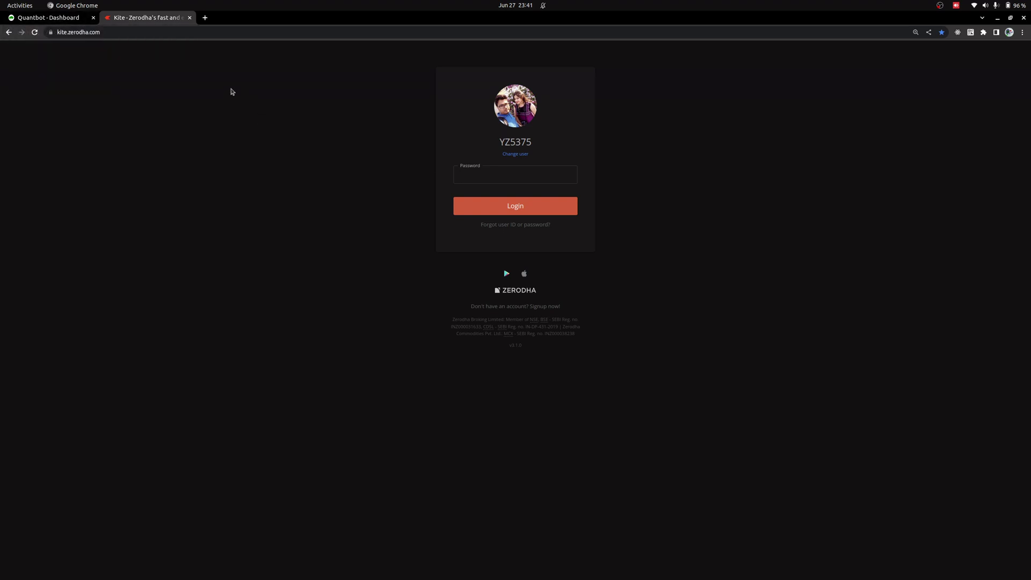
{"action": "left_click", "coordinate": [61, 20]}
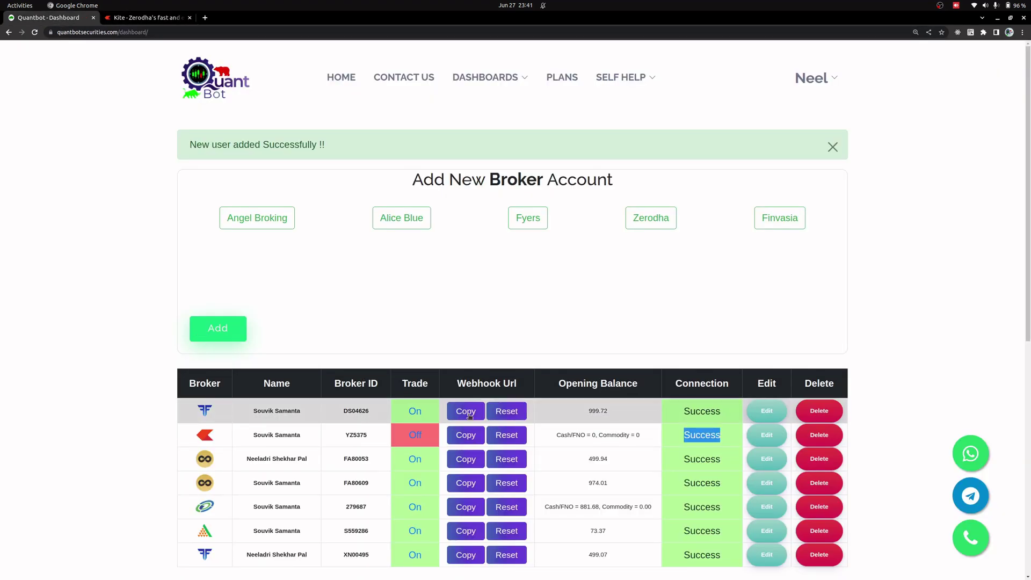
{"action": "scroll", "coordinate": [481, 431], "scroll_direction": "down", "scroll_amount": 1}
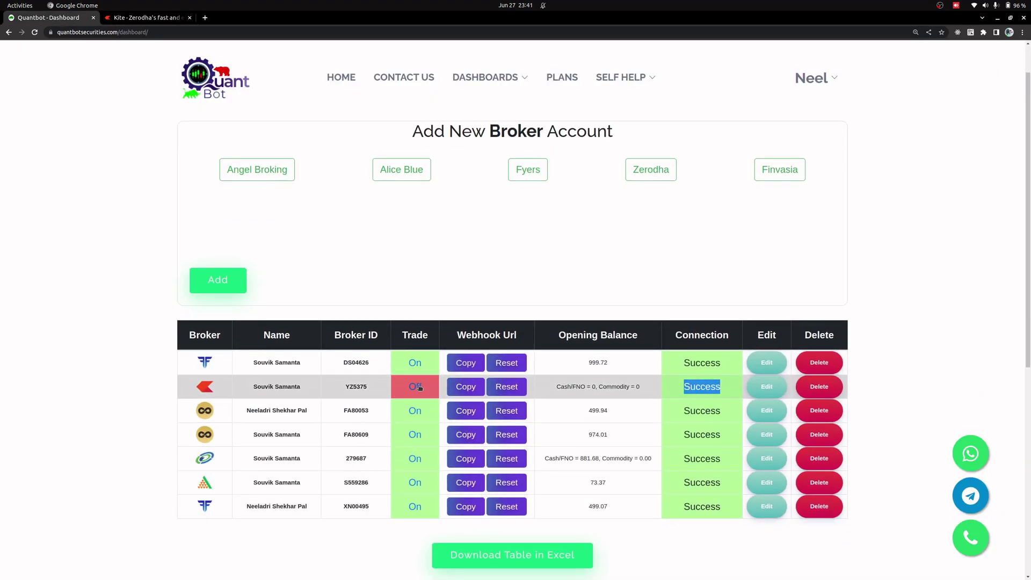
{"action": "scroll", "coordinate": [569, 262], "scroll_direction": "up", "scroll_amount": 1}
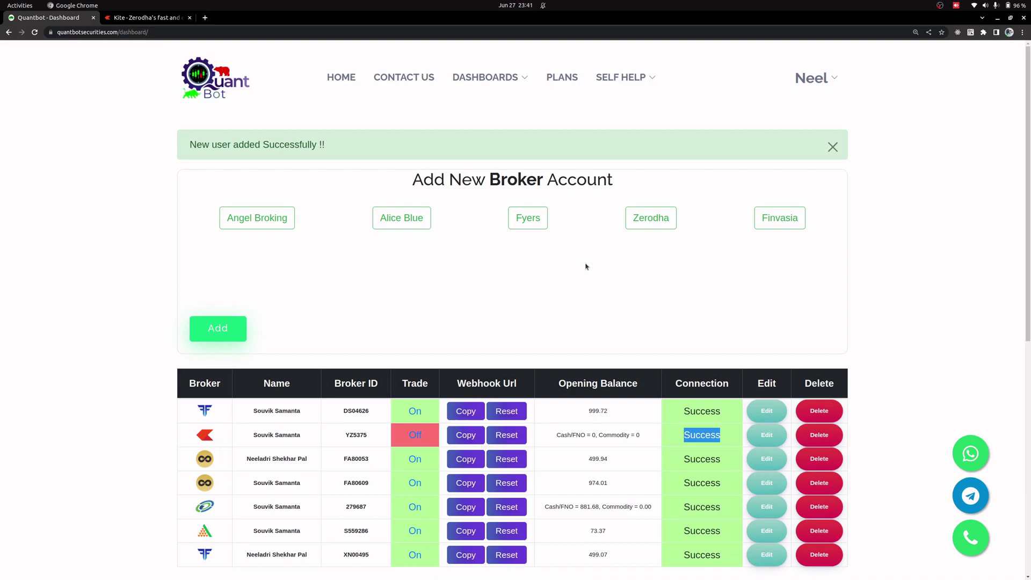
{"action": "scroll", "coordinate": [586, 267], "scroll_direction": "down", "scroll_amount": 1}
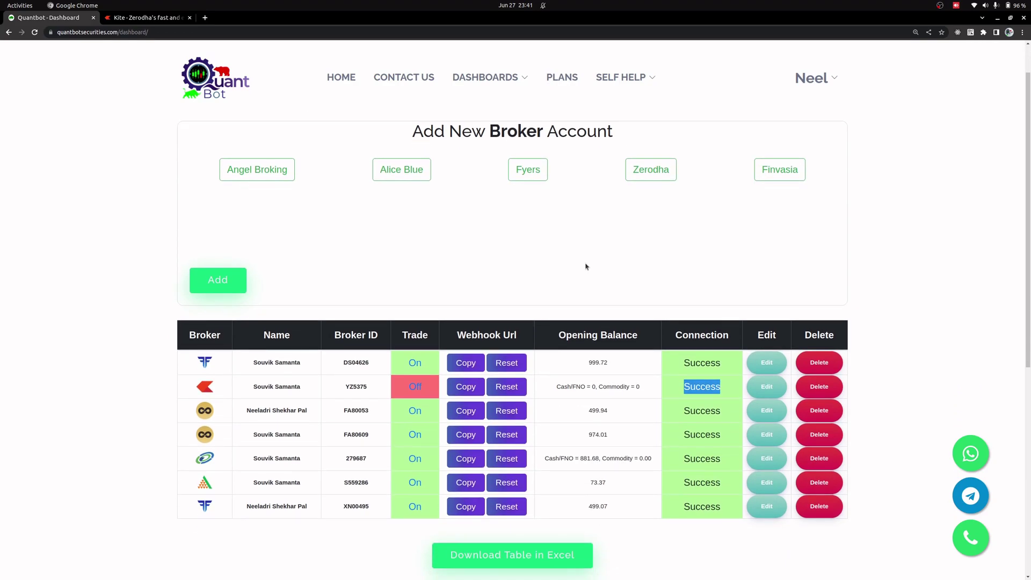
{"action": "scroll", "coordinate": [586, 267], "scroll_direction": "up", "scroll_amount": 1}
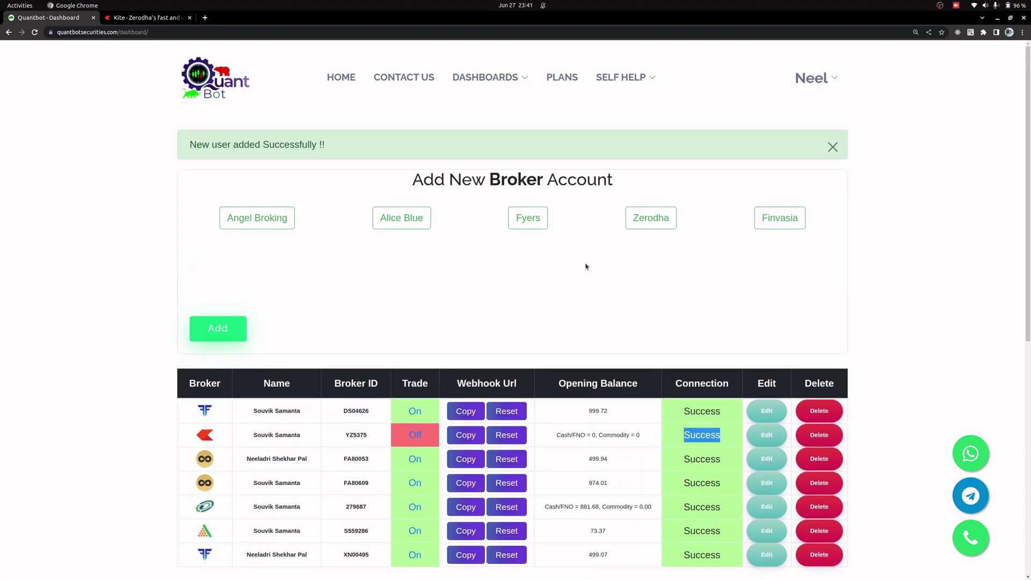